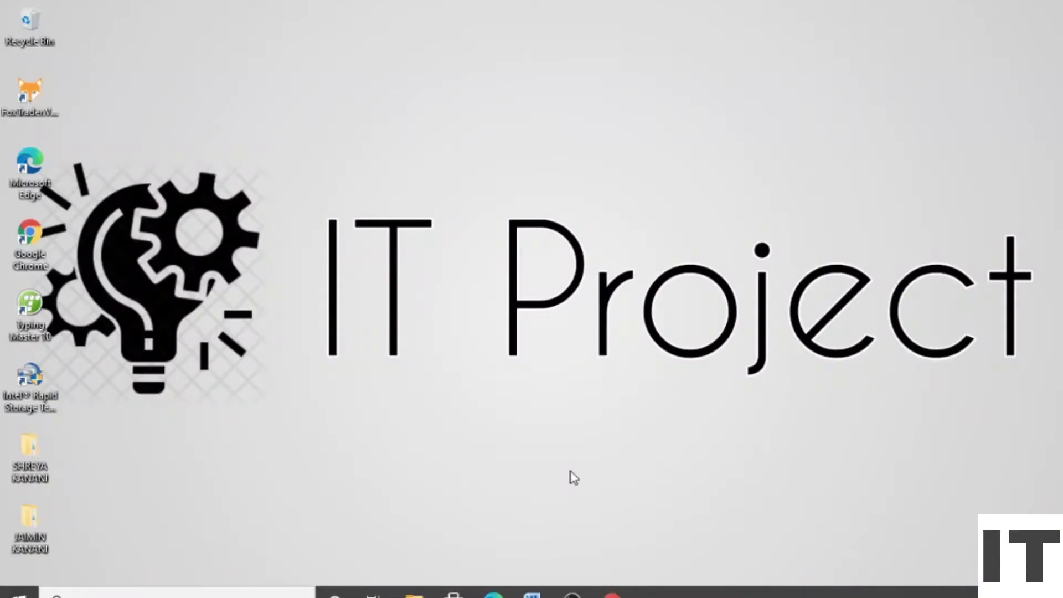
In Chrome, search Google for 'download jre'.
click(612, 594)
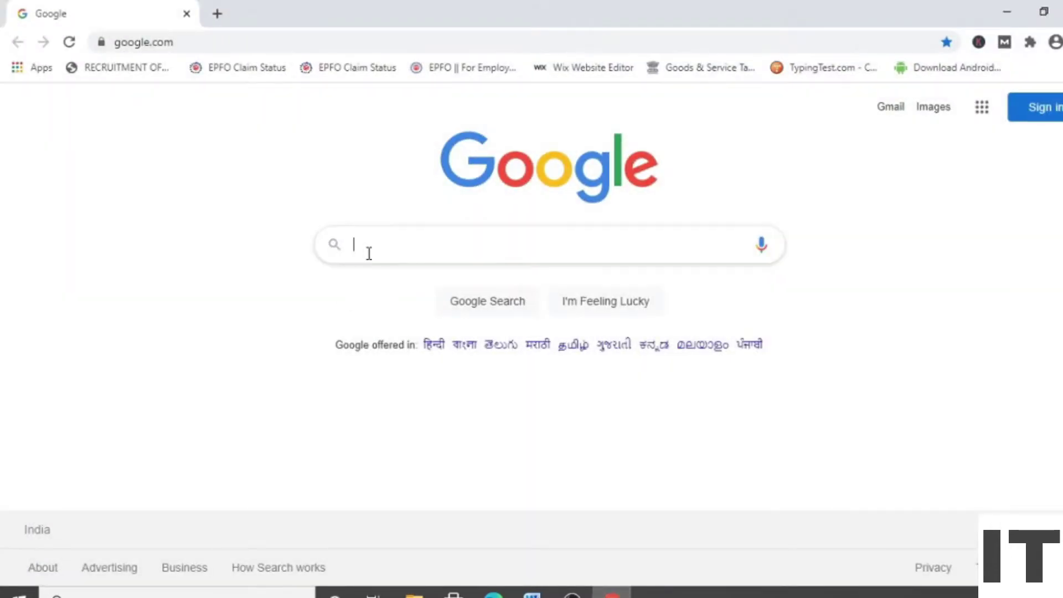
click(368, 253)
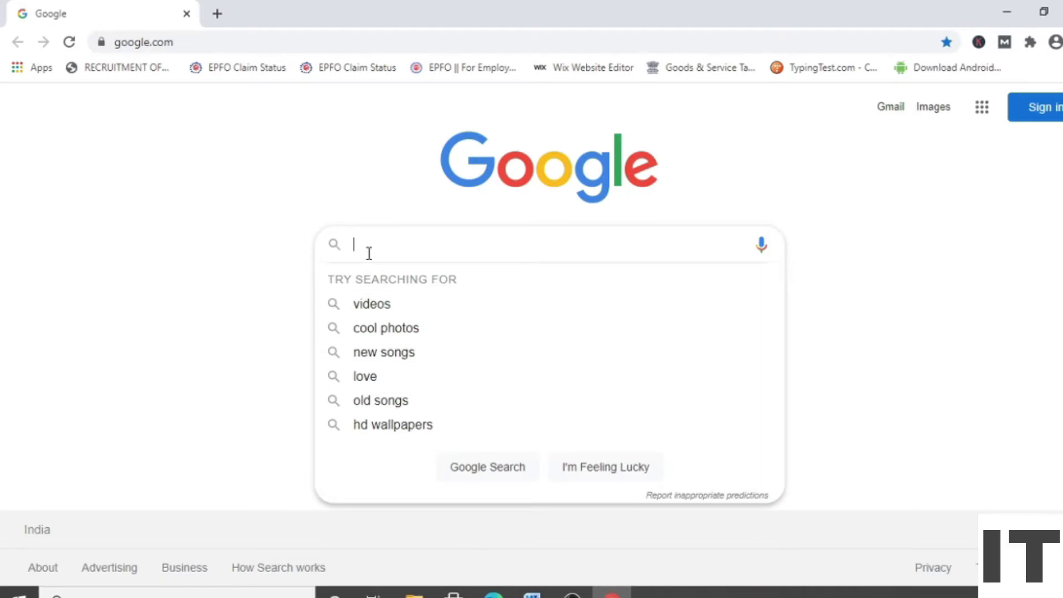
text(jown)
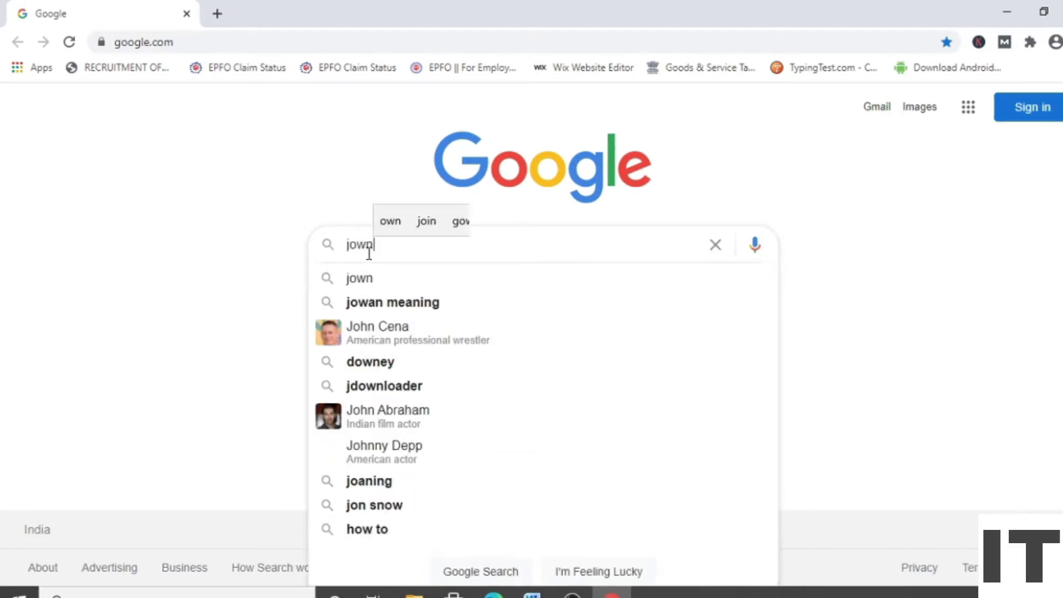
text(load )
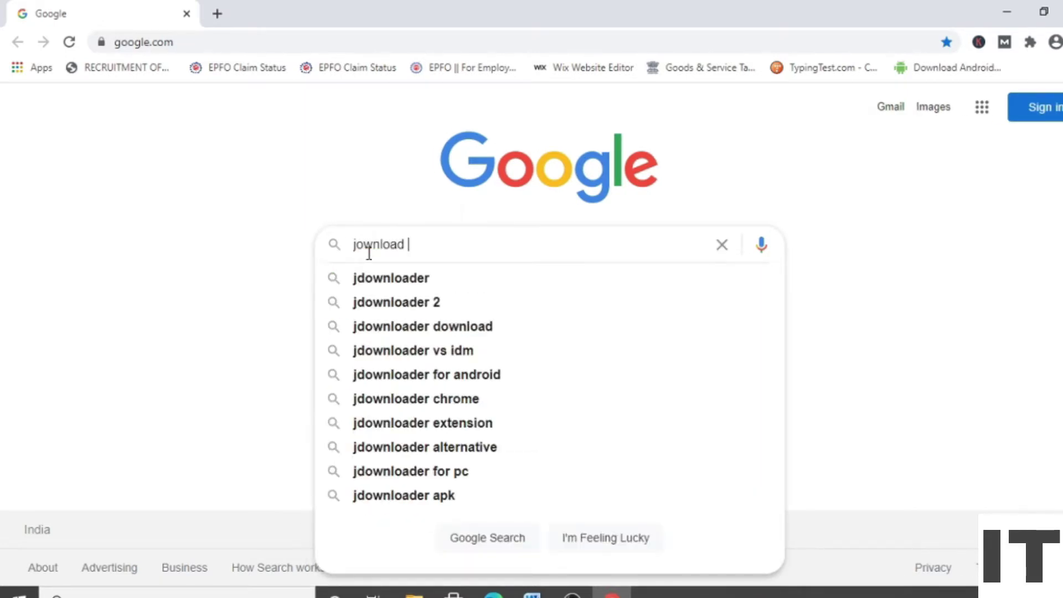
text(jre)
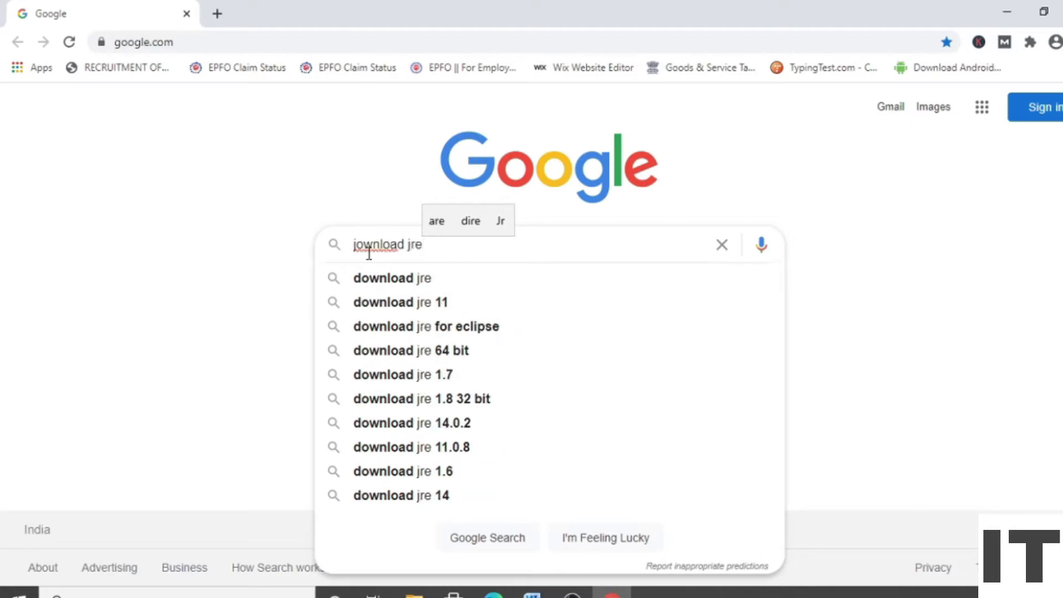
key(Return)
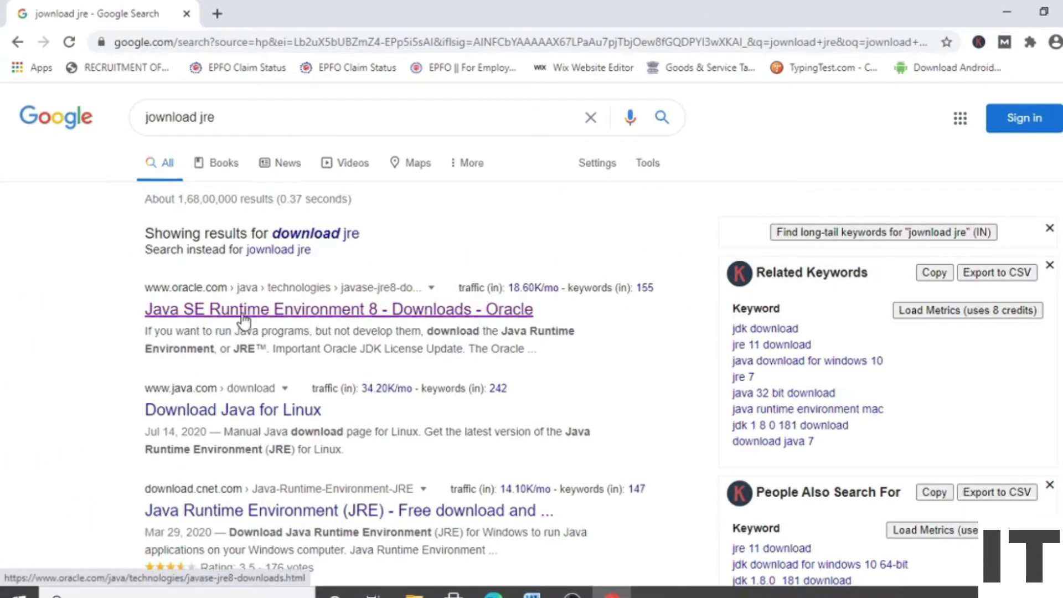
Open Oracle's Java SE Runtime Environment 8 downloads page and scroll to the Windows 8u271 files.
click(272, 330)
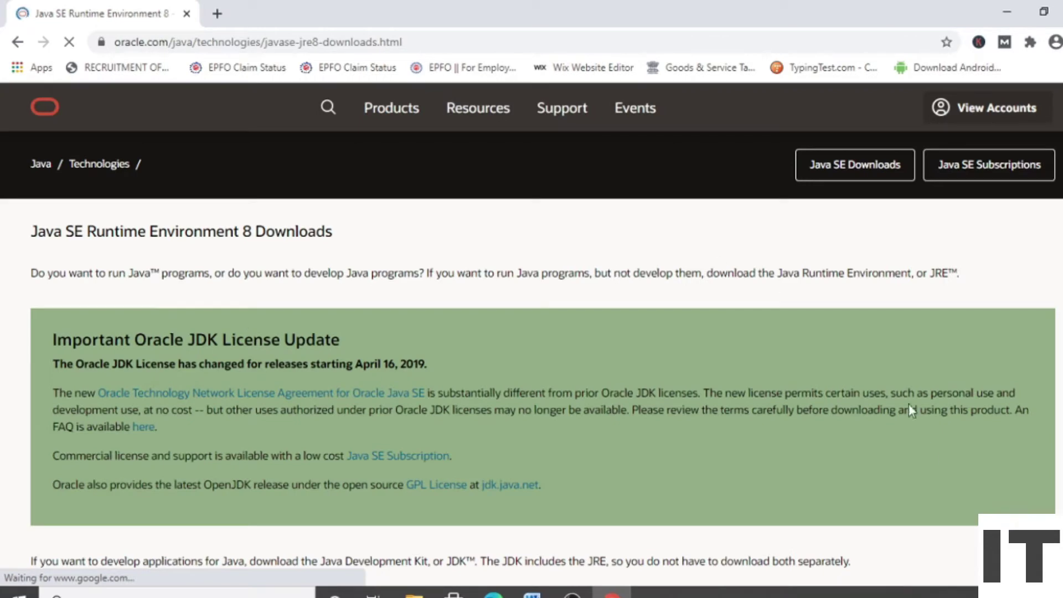
scroll(911, 411, down, 8)
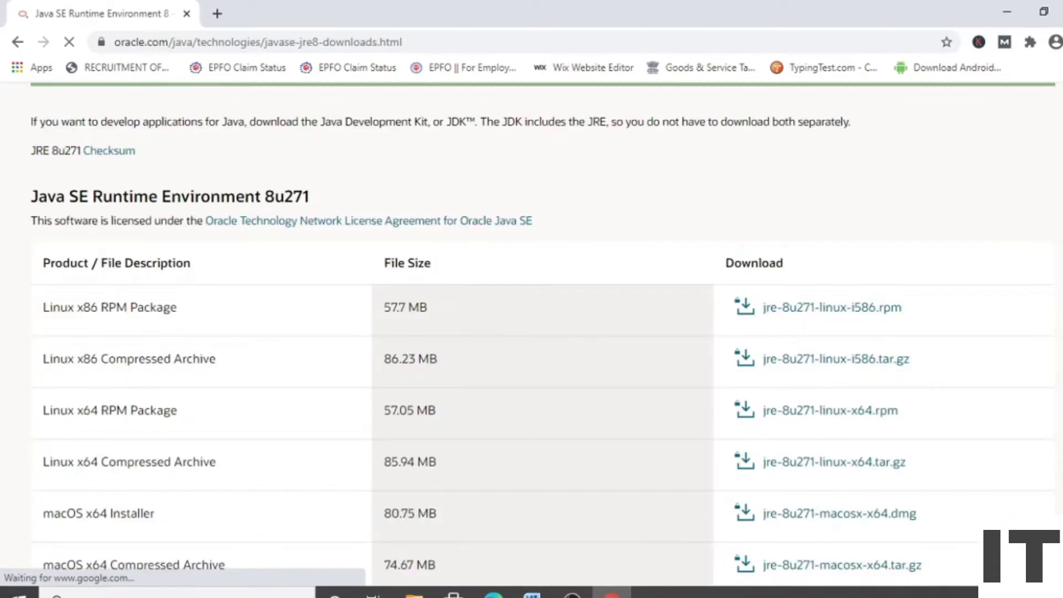
scroll(531, 326, down, 8)
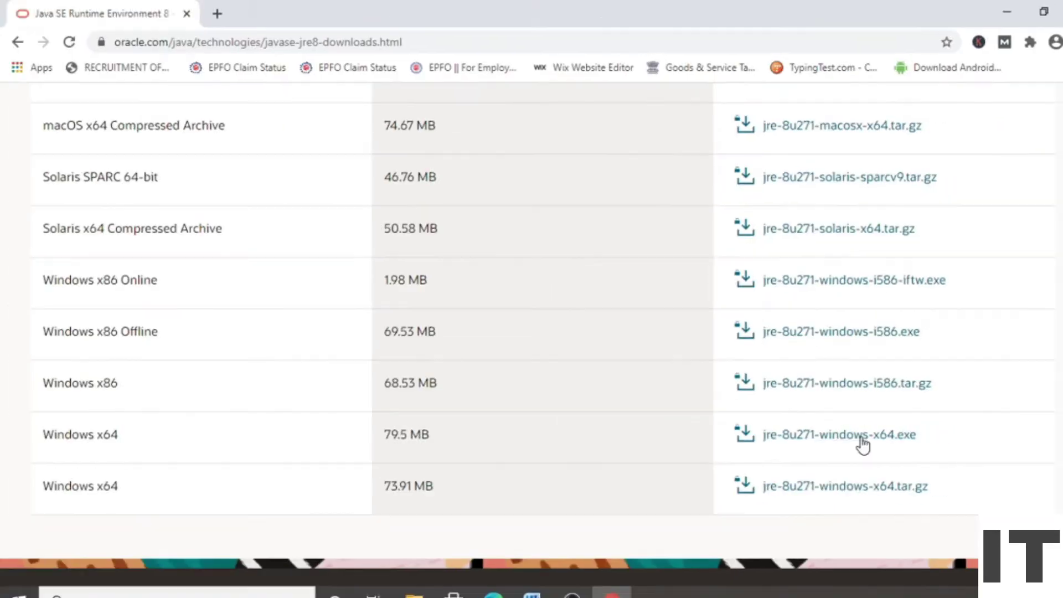
Accept the Oracle license for jre-8u271-windows-x64.exe and request its download.
click(825, 440)
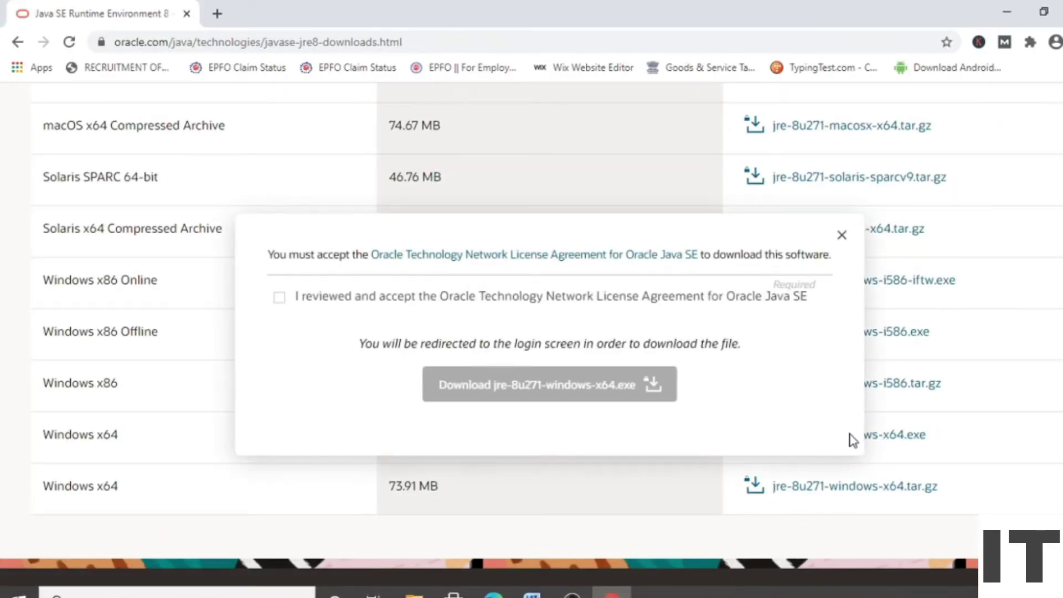
click(279, 299)
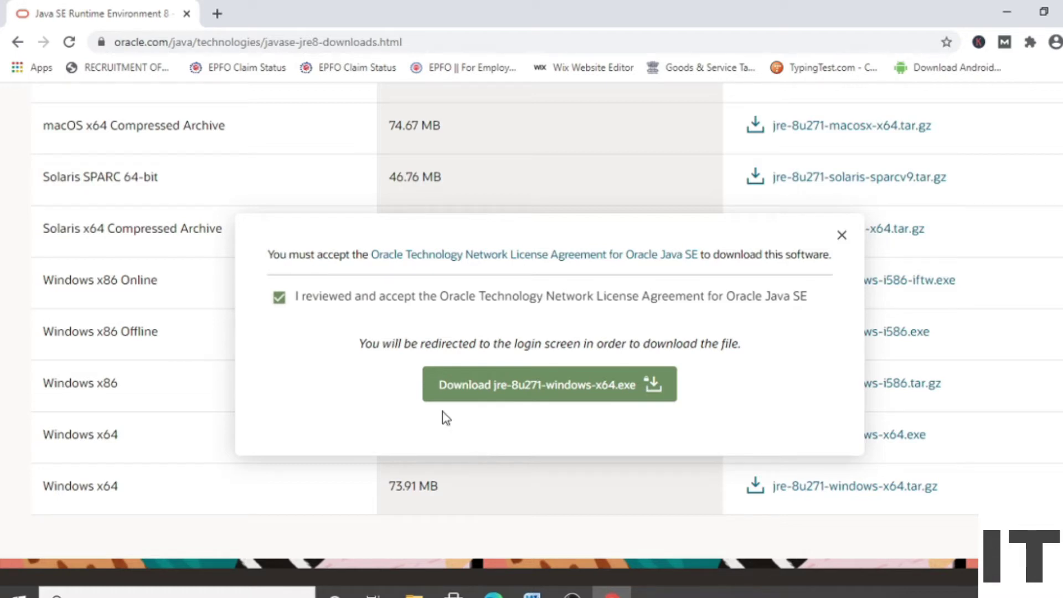
click(465, 392)
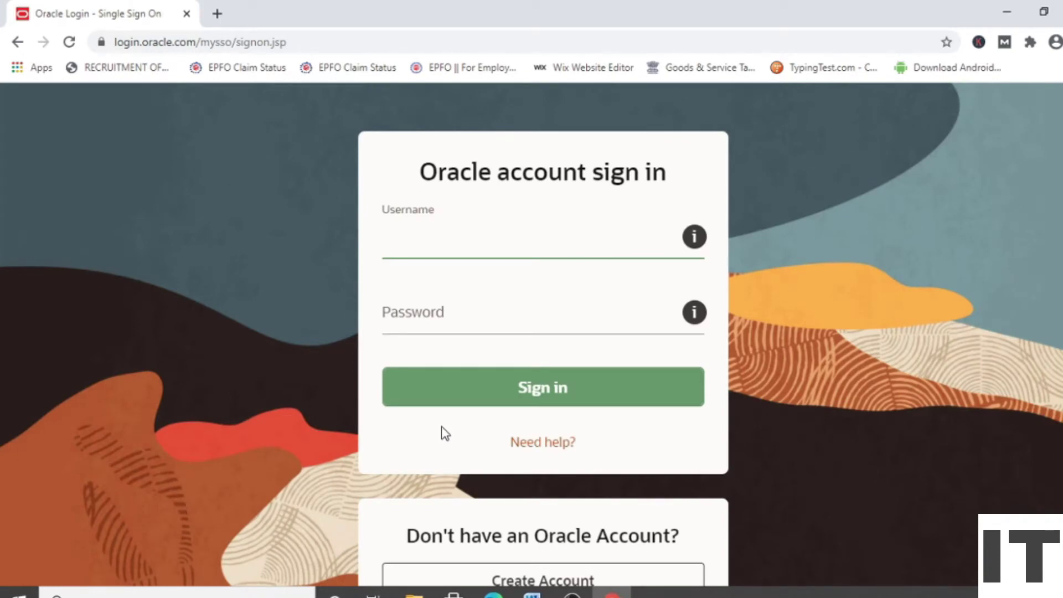
Open the Create Account form from the Oracle sign-in page.
scroll(443, 435, down, 2)
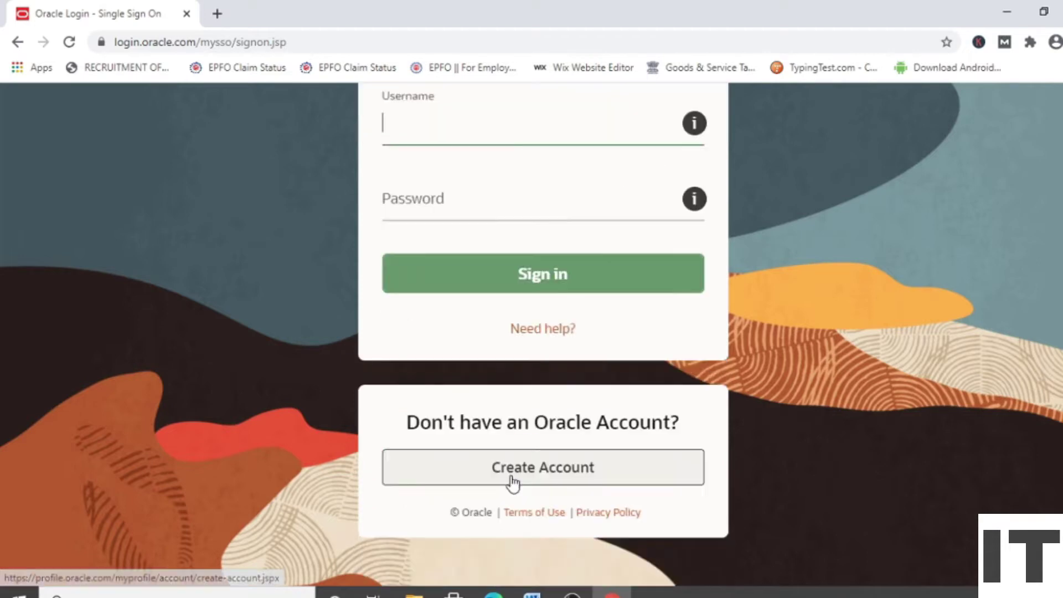
click(515, 482)
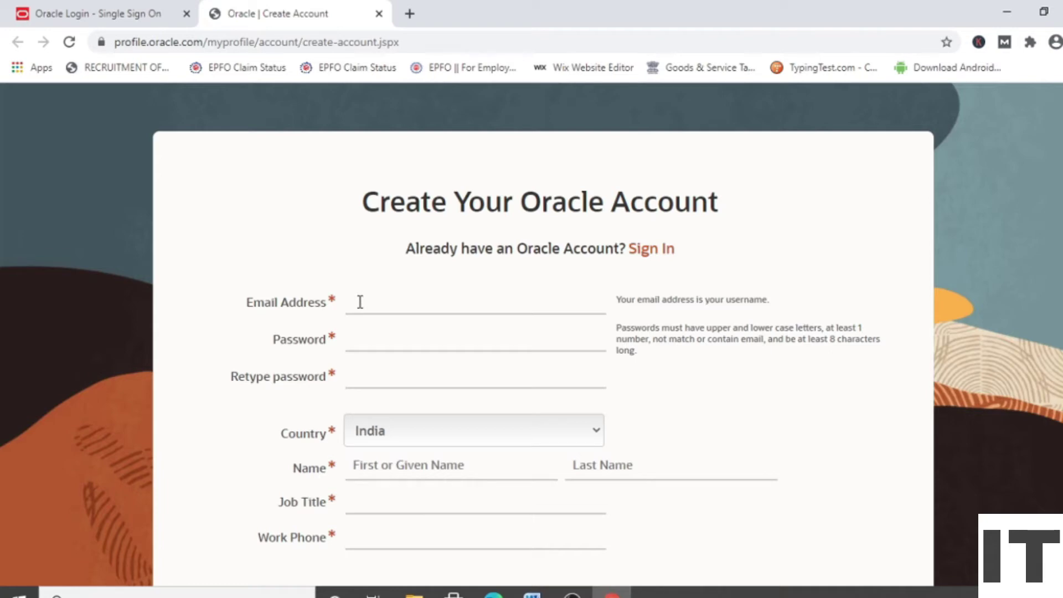
click(371, 500)
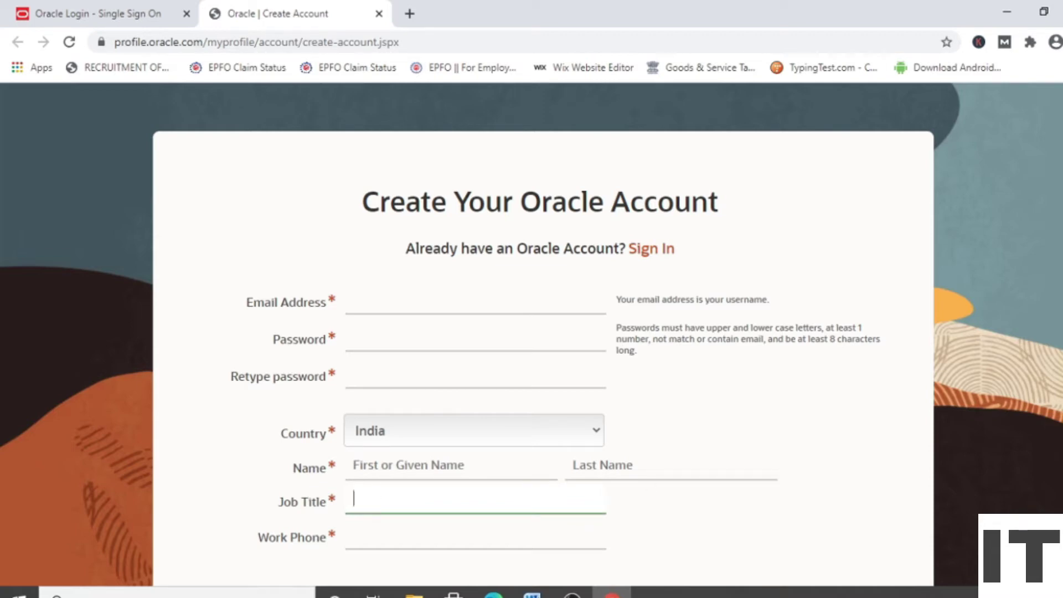
scroll(370, 500, down, 3)
scroll(542, 339, down, 4)
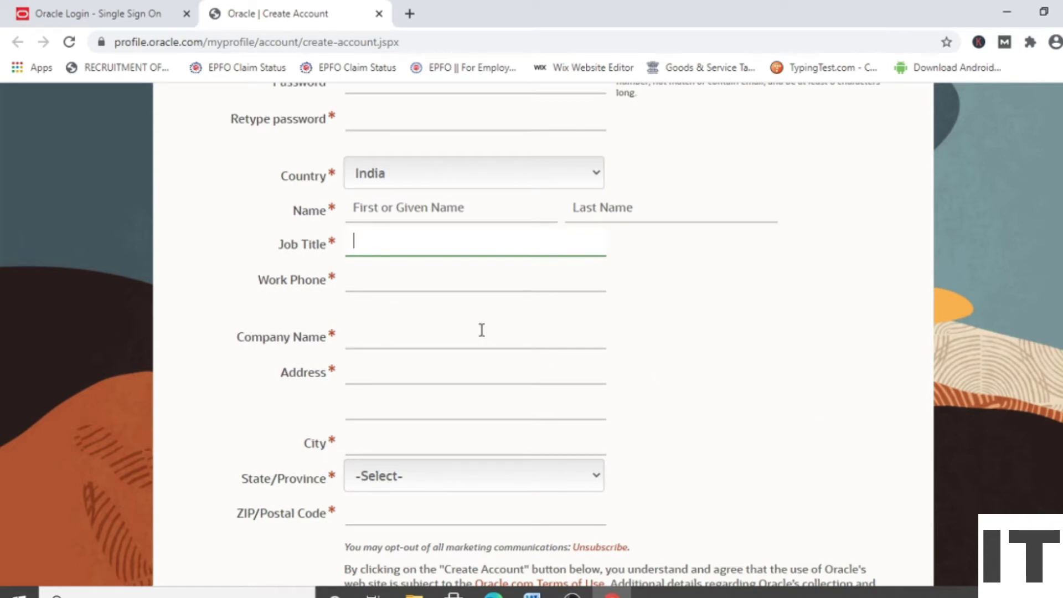
click(373, 330)
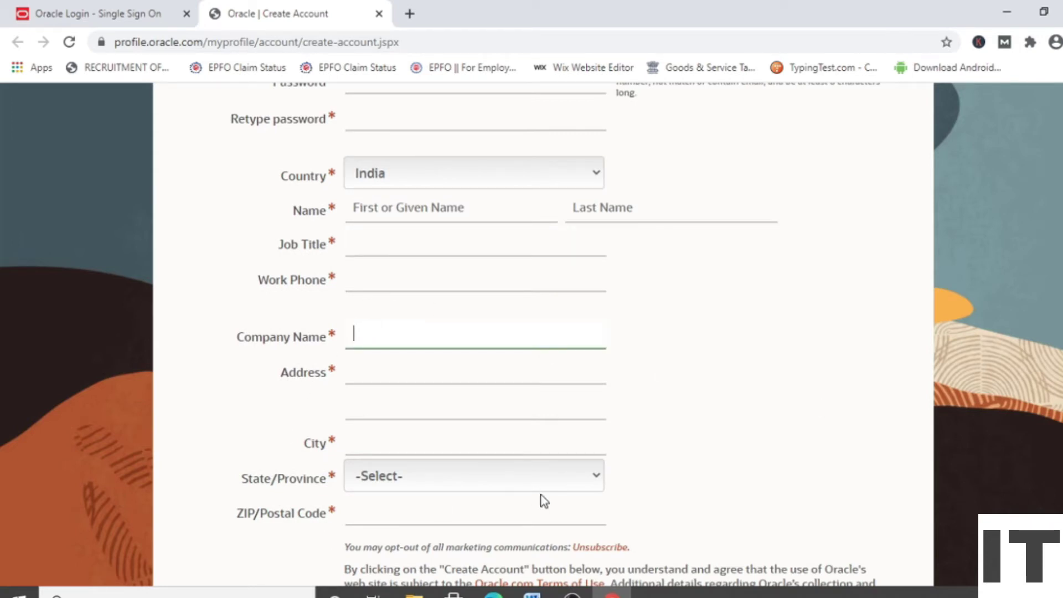
scroll(502, 427, down, 4)
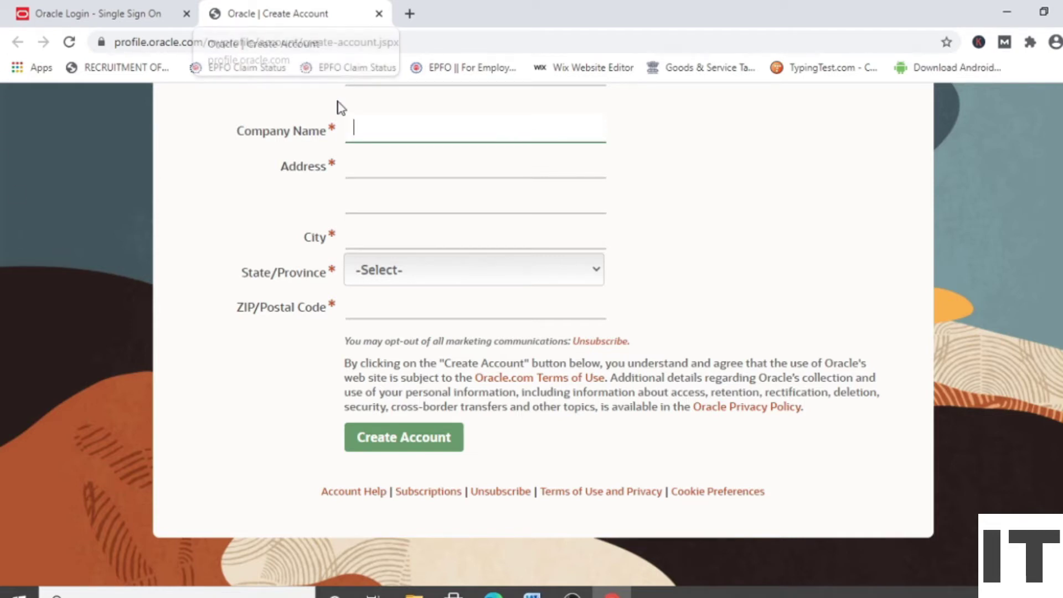
Close the account tab and run jre-8u271-windows-x64 from Downloads as administrator.
click(379, 13)
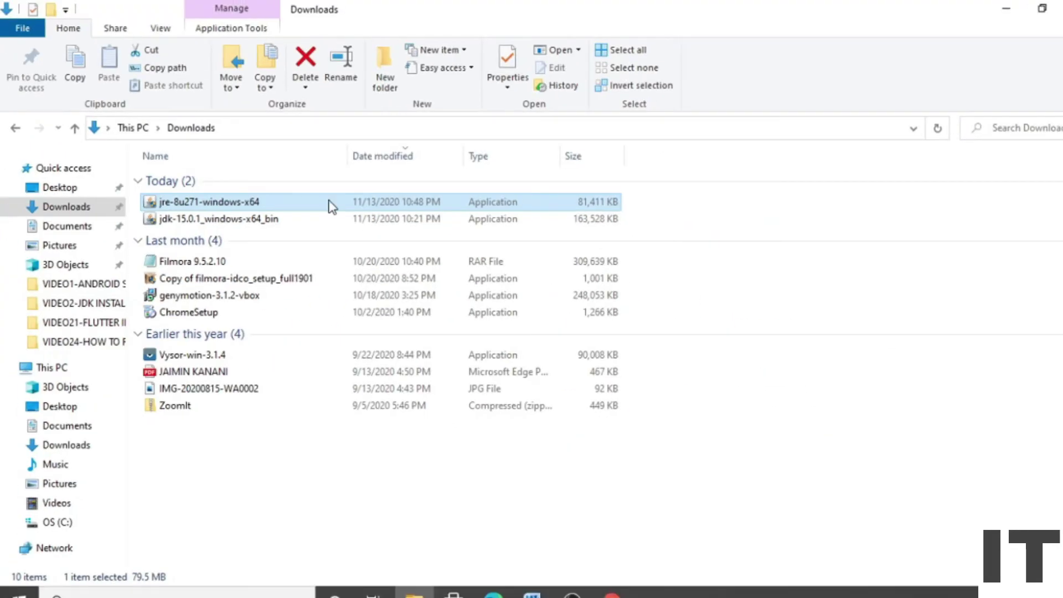
right_click(311, 203)
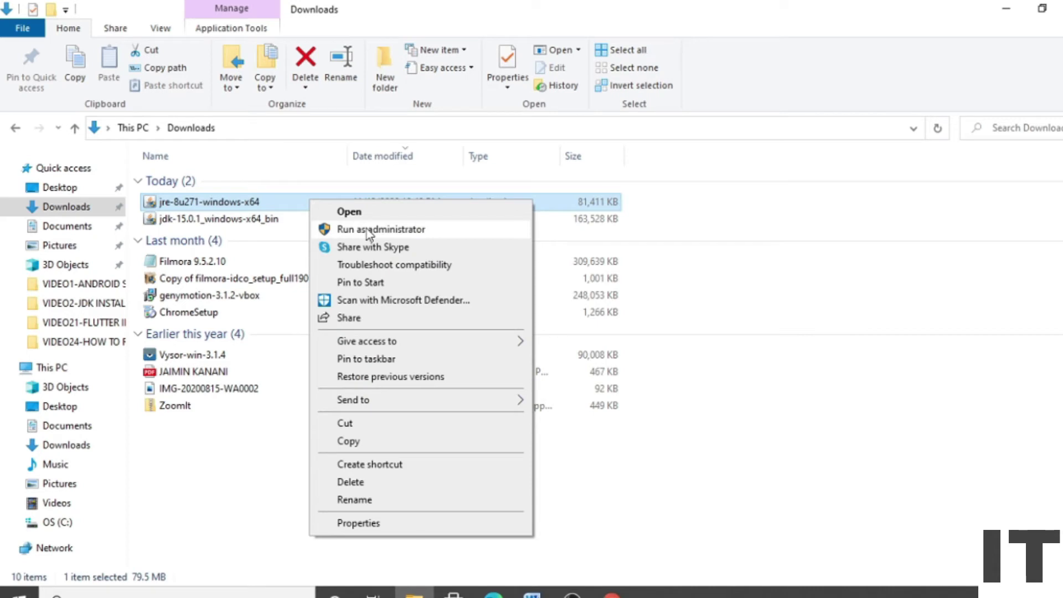
click(441, 235)
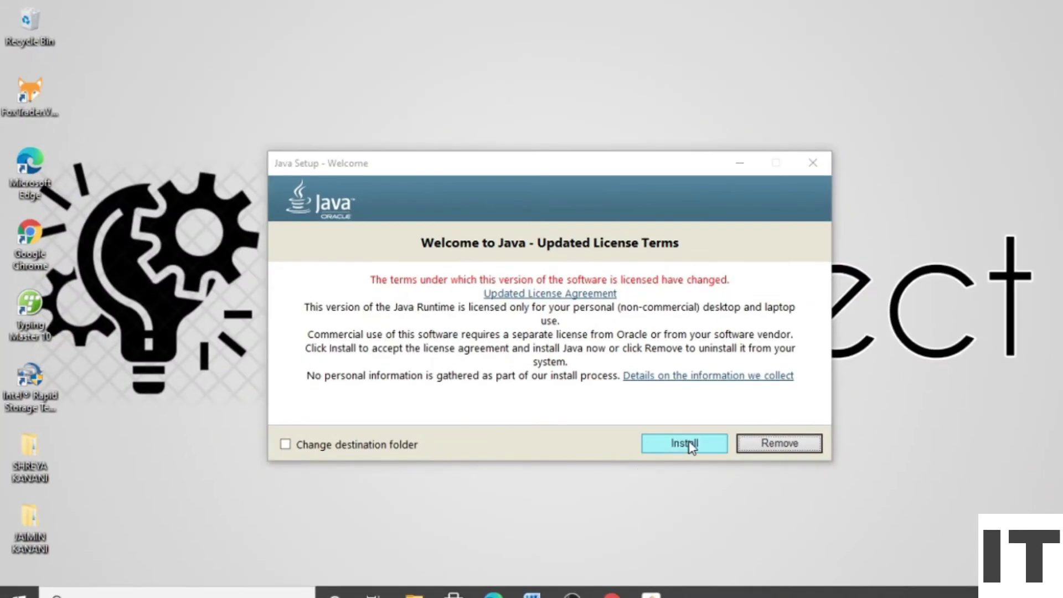
Install Java 8u271, choosing Not Now to keep Java 8 Update 251.
click(689, 446)
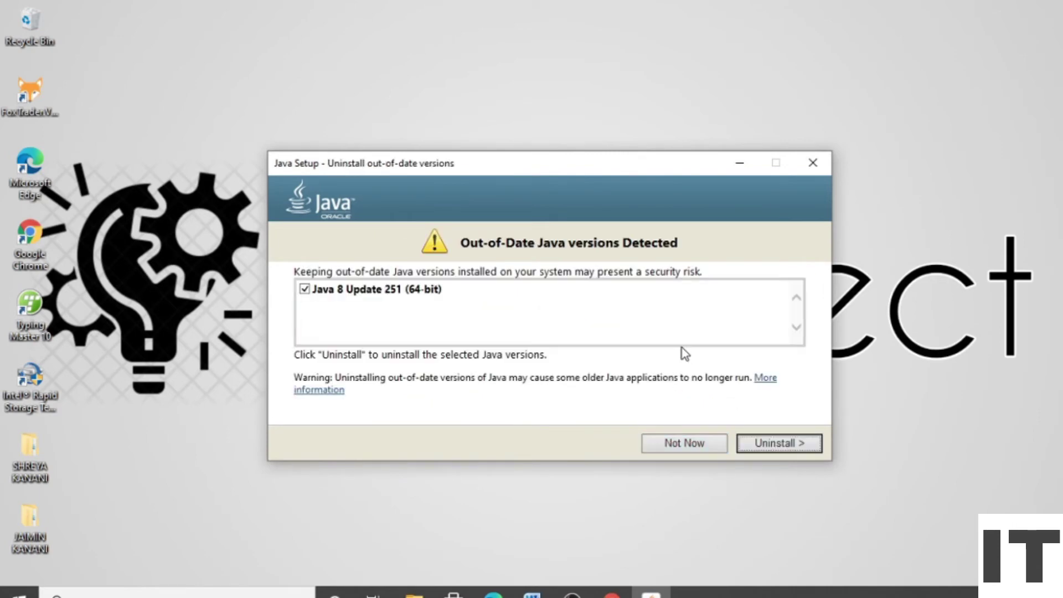
click(818, 162)
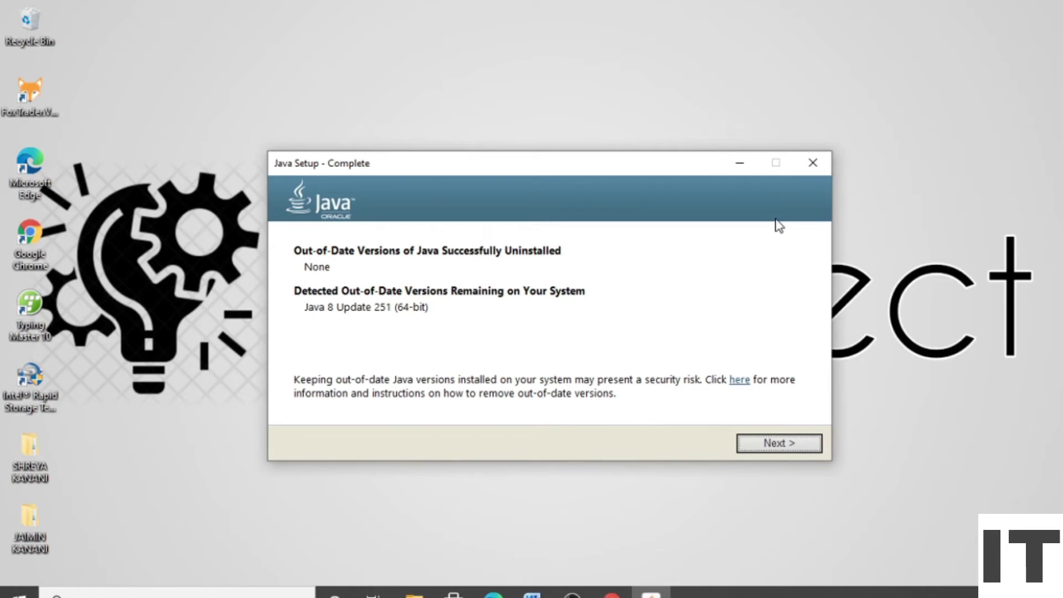
click(812, 164)
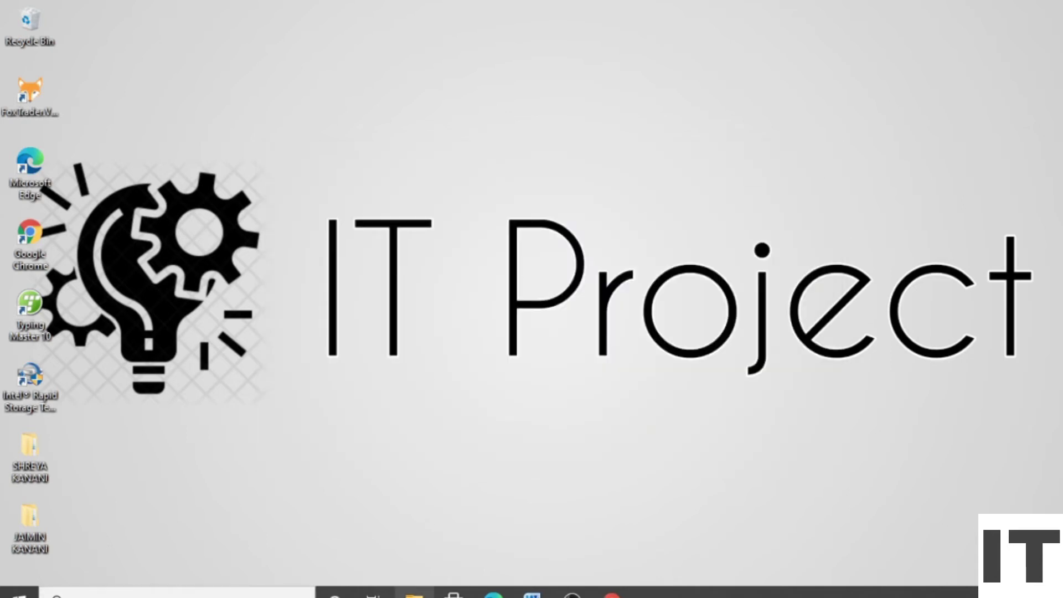
click(413, 591)
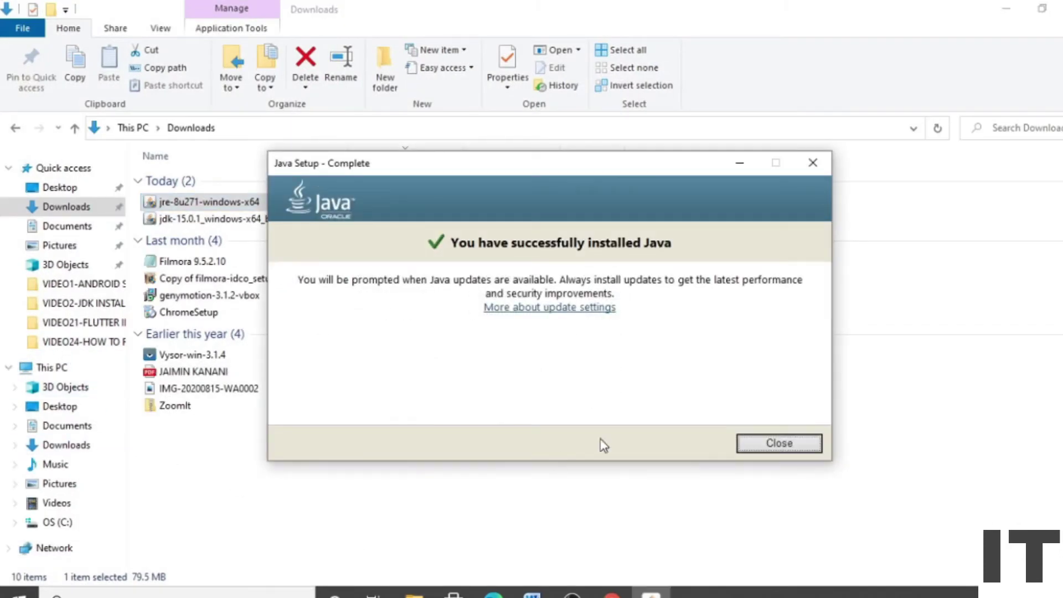
Close Java Setup and open the OS (C:) drive from This PC.
click(773, 445)
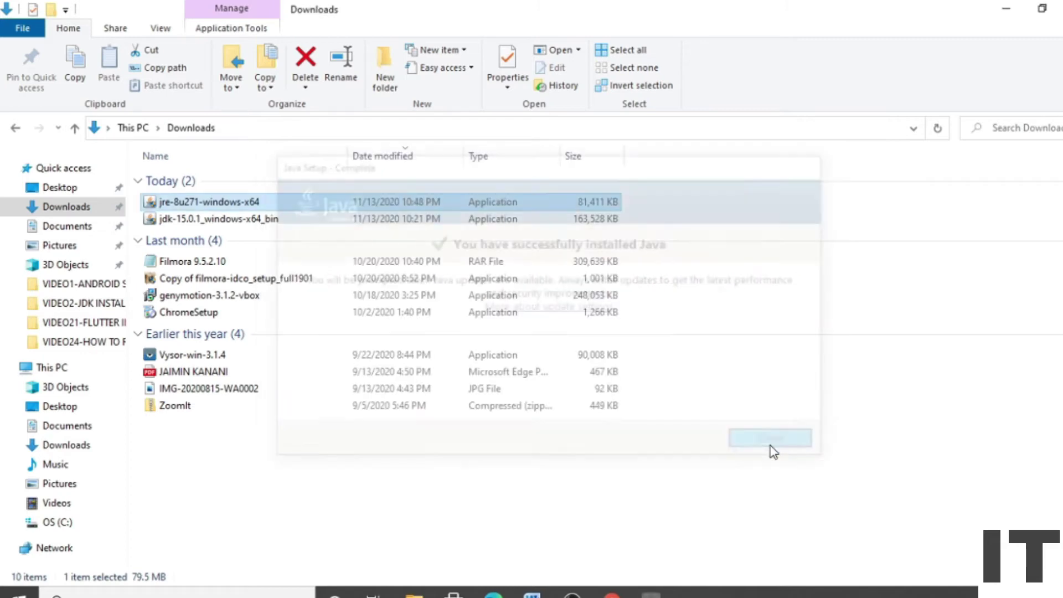
double_click(63, 368)
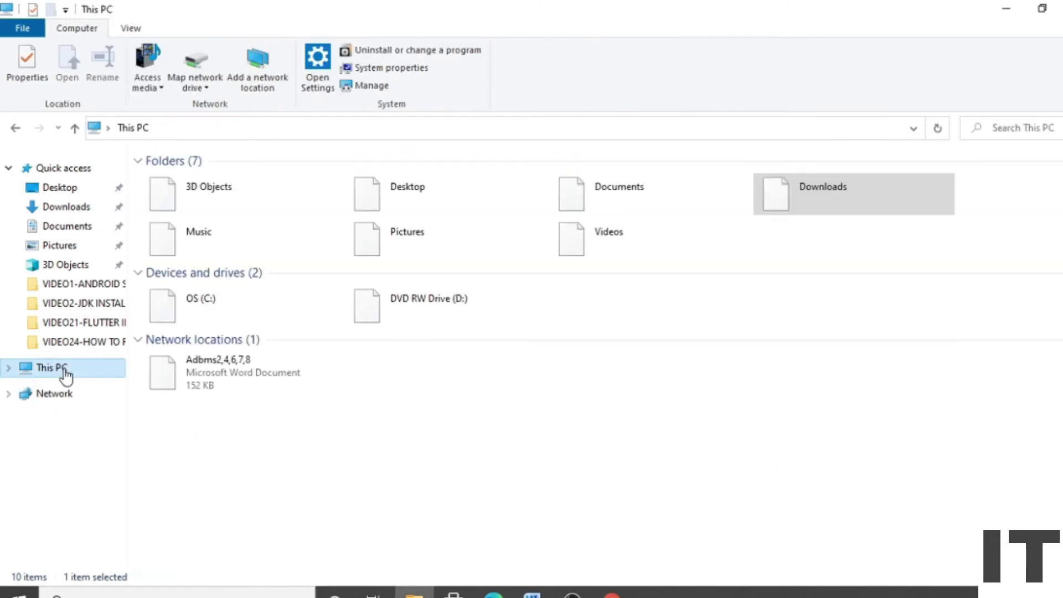
click(227, 322)
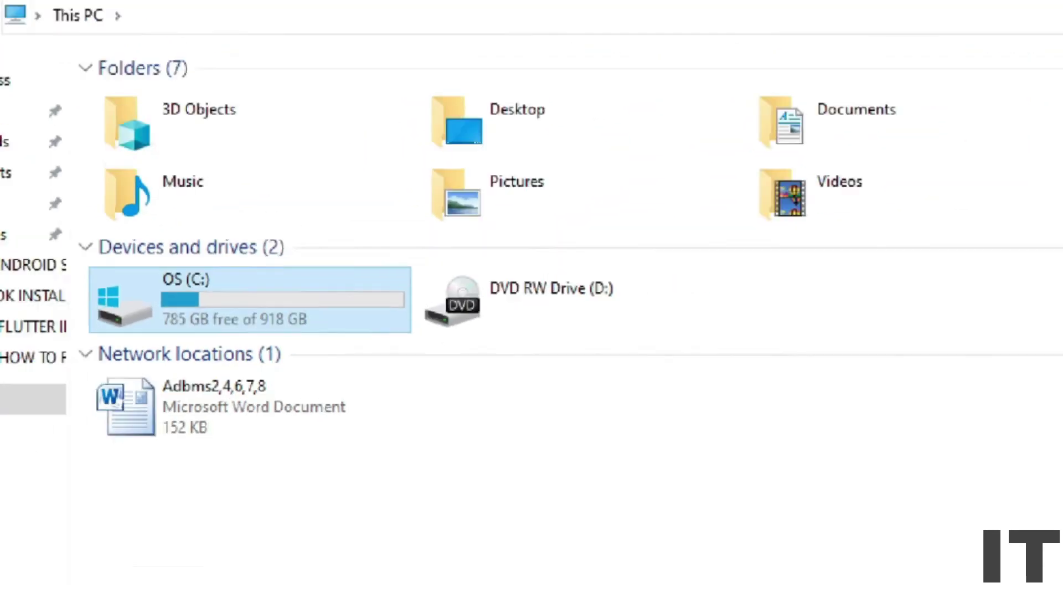
key(F2)
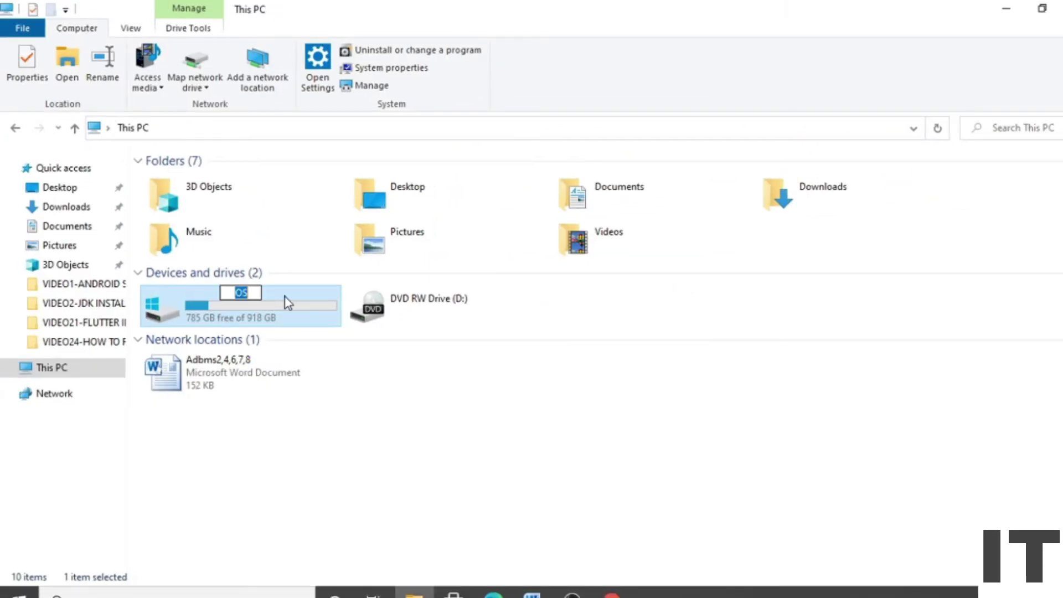
key(Escape)
double_click(286, 307)
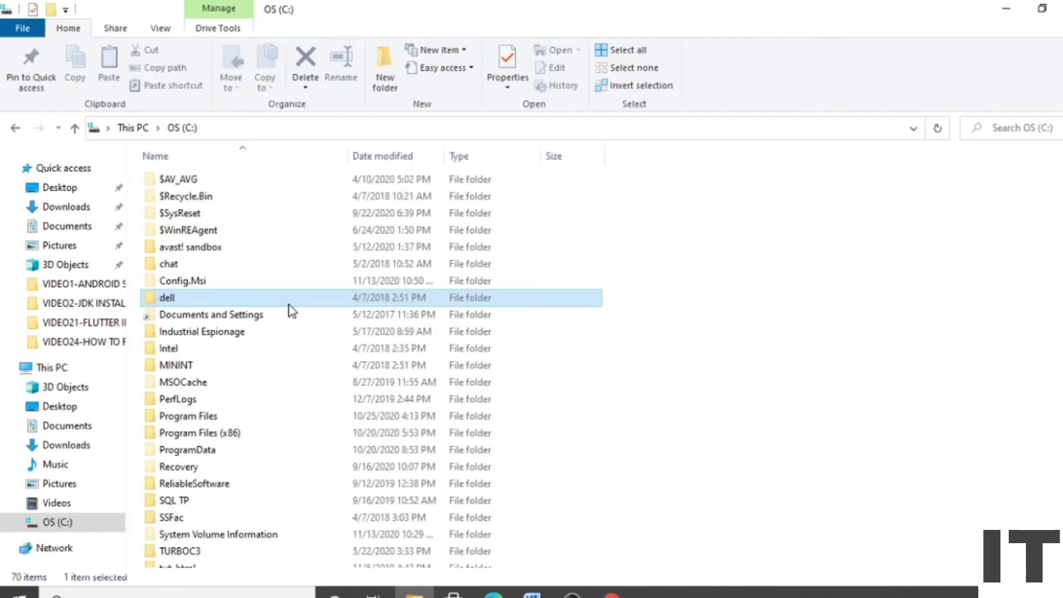
Navigate into Program Files\Java\jre1.8.0_271\bin.
click(243, 420)
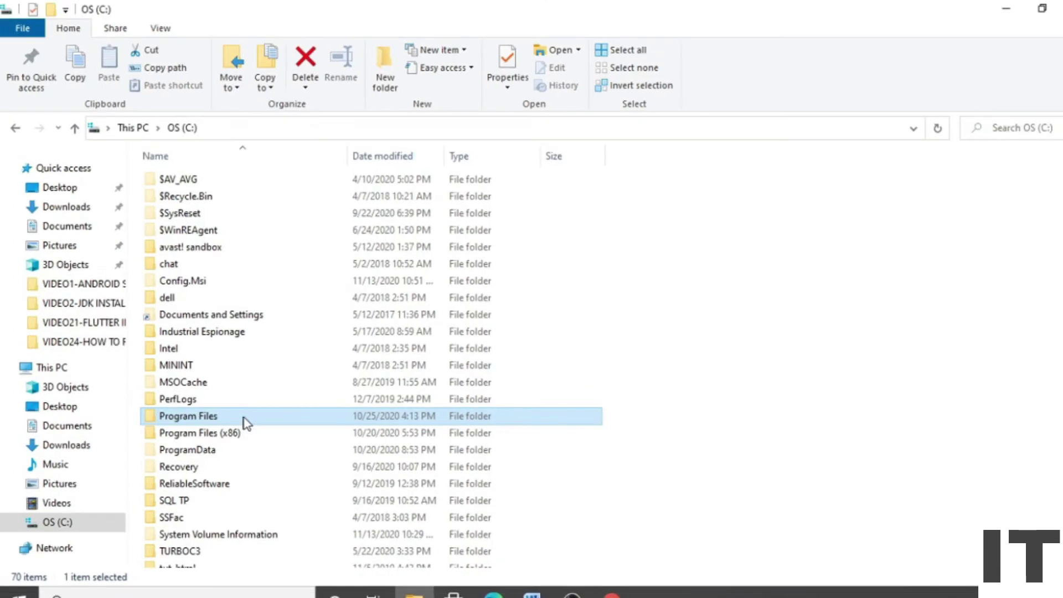
click(220, 429)
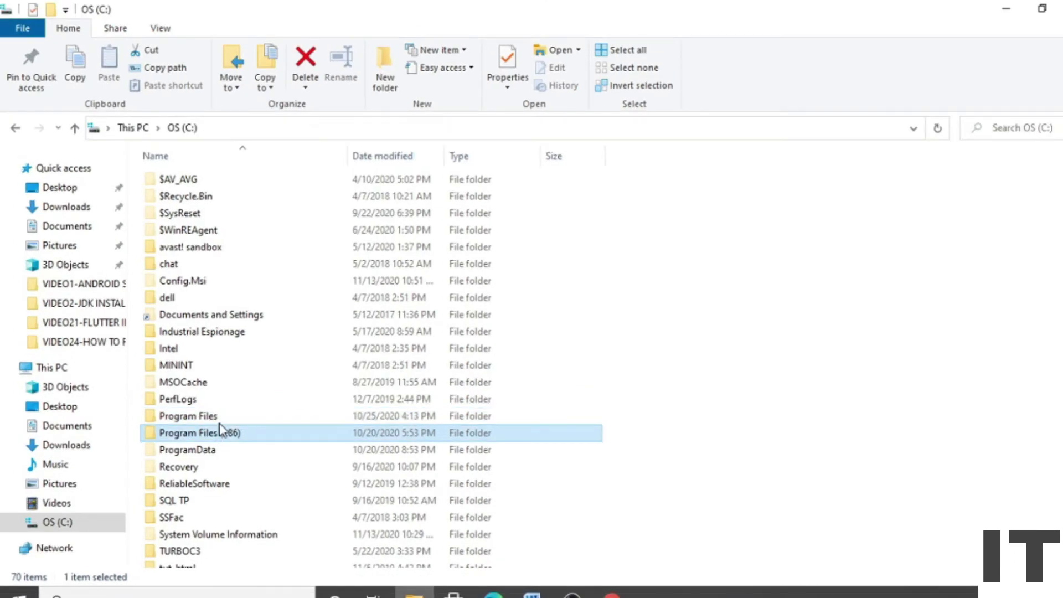
double_click(221, 418)
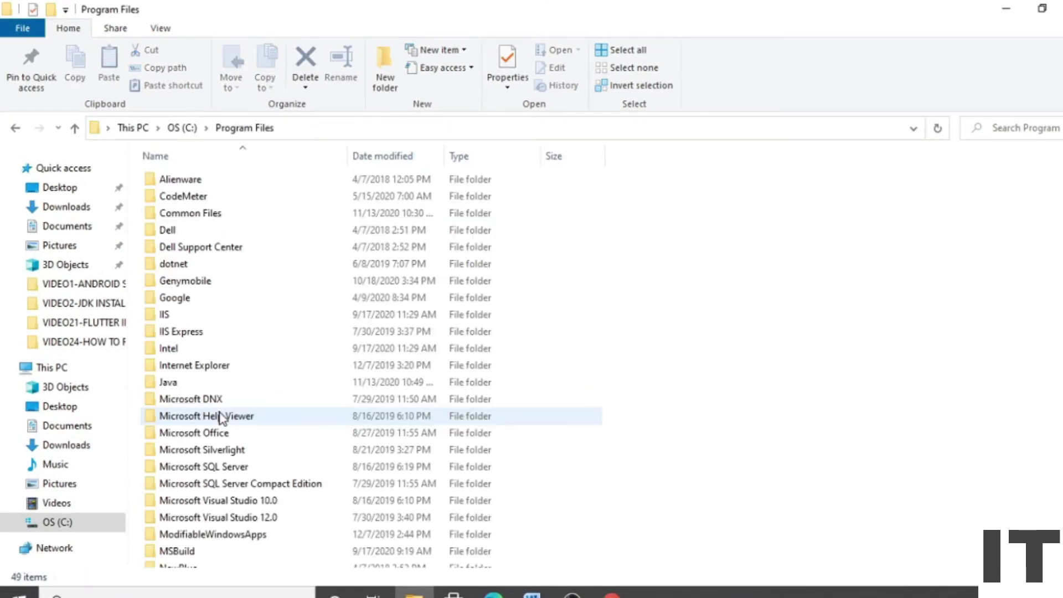
click(194, 383)
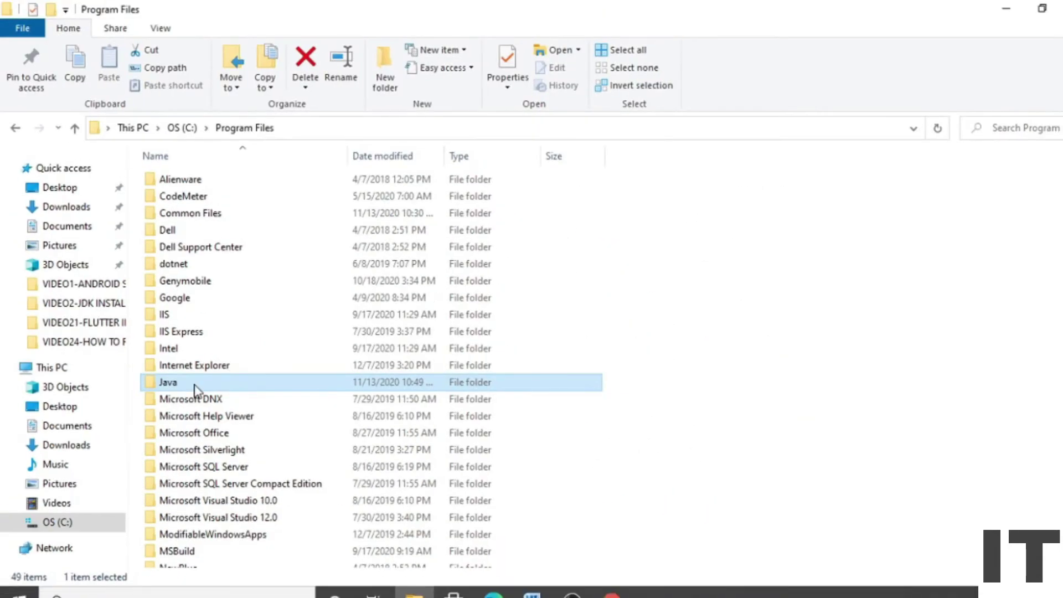
double_click(235, 388)
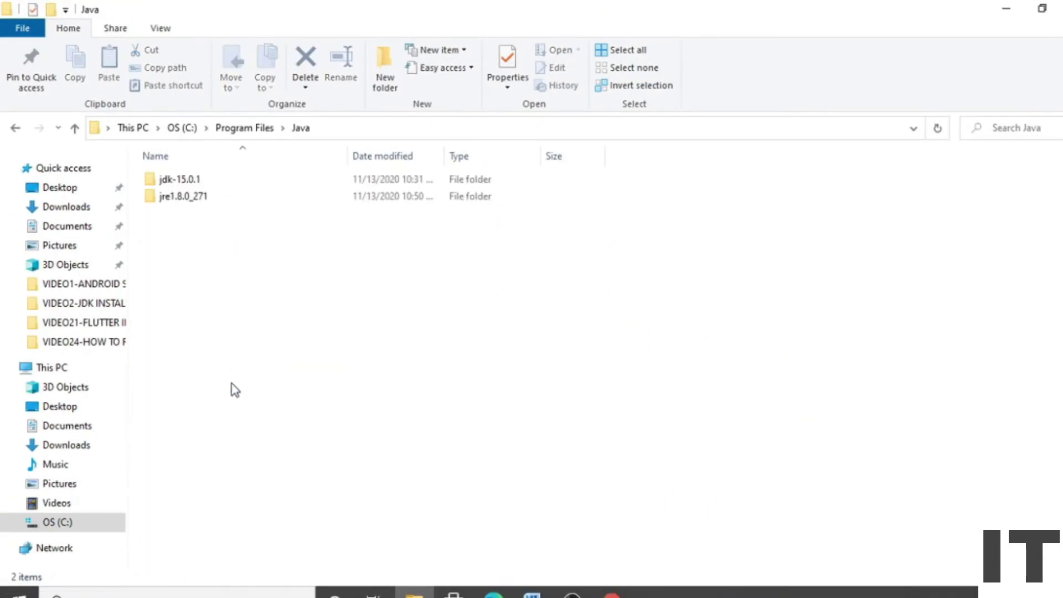
click(242, 201)
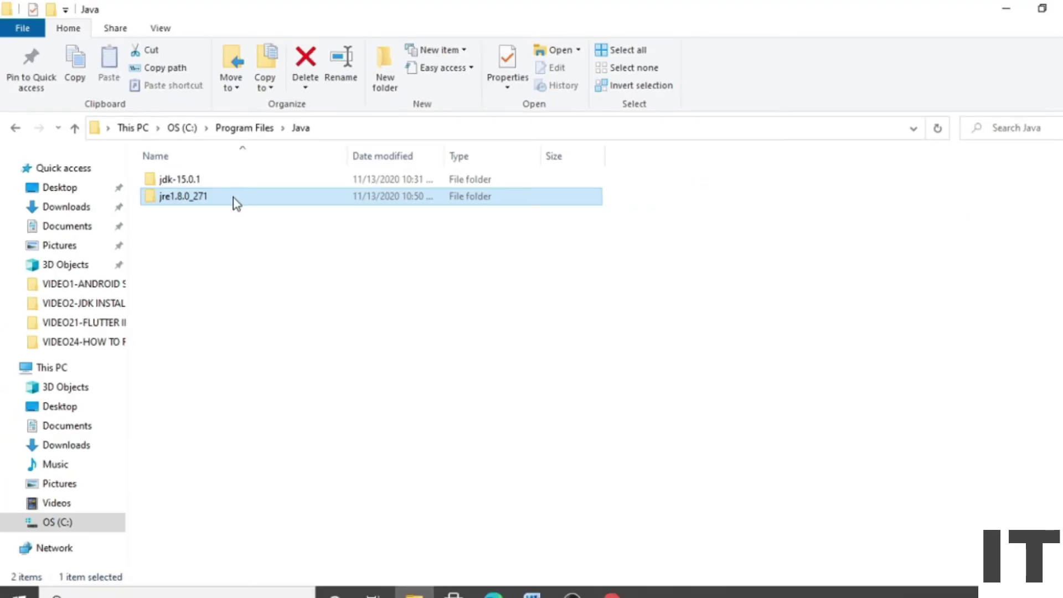
double_click(237, 202)
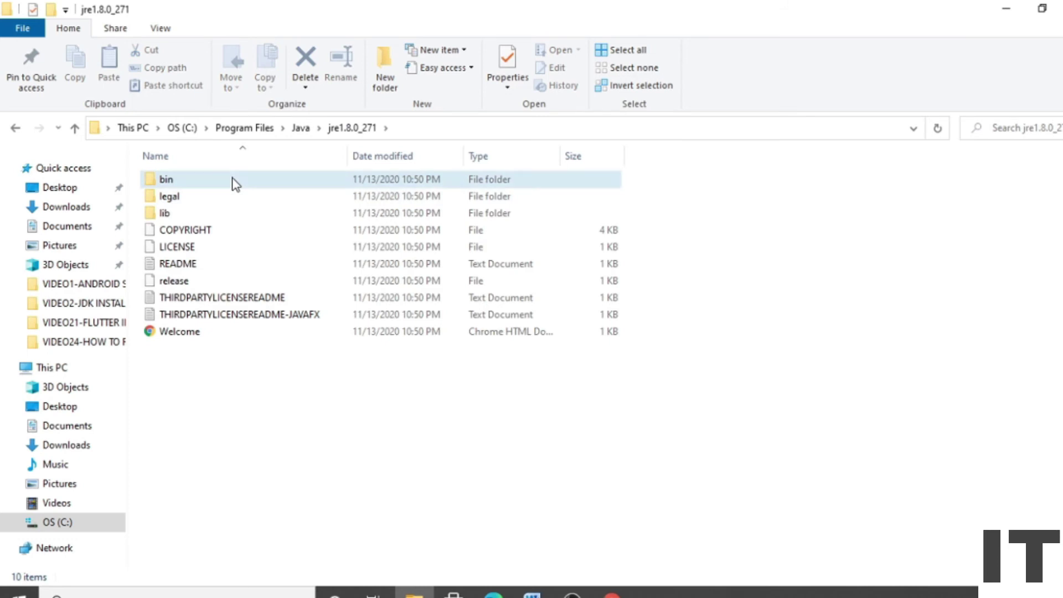
double_click(235, 181)
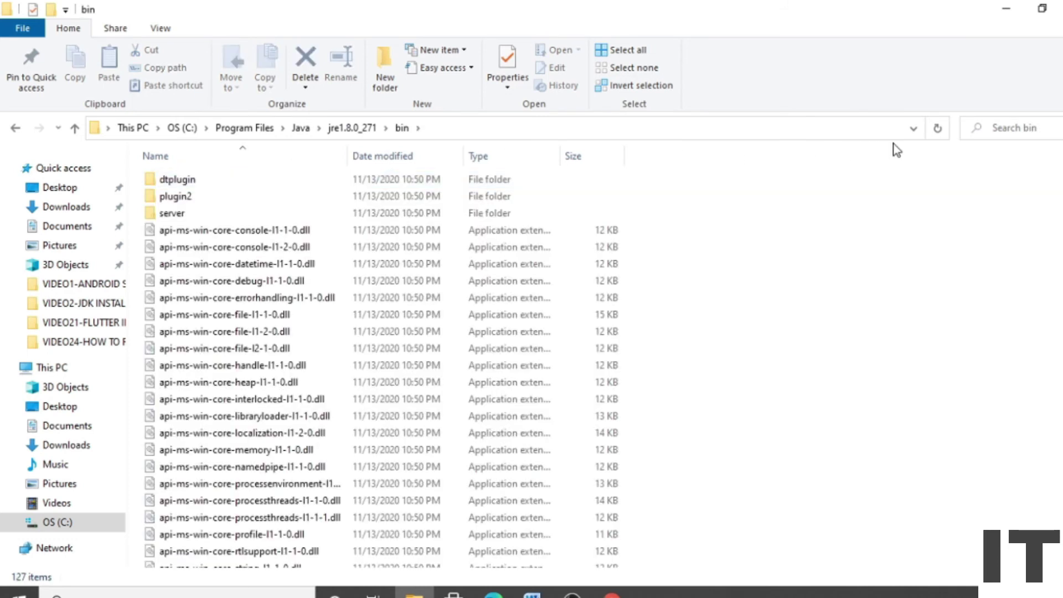
Copy the bin folder's address bar path and minimize File Explorer.
click(913, 132)
key(ctrl+c)
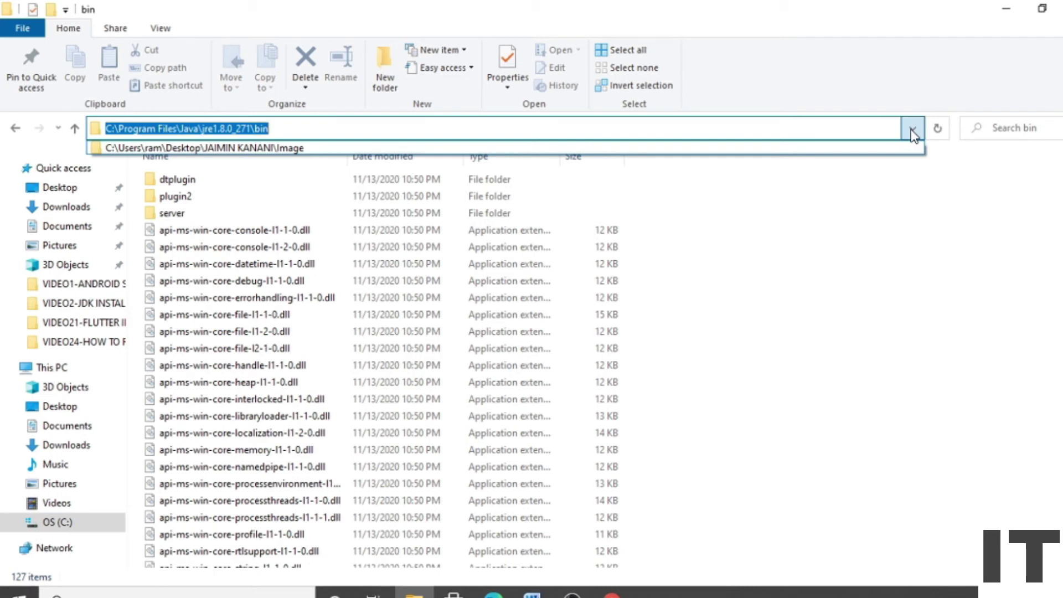
click(914, 101)
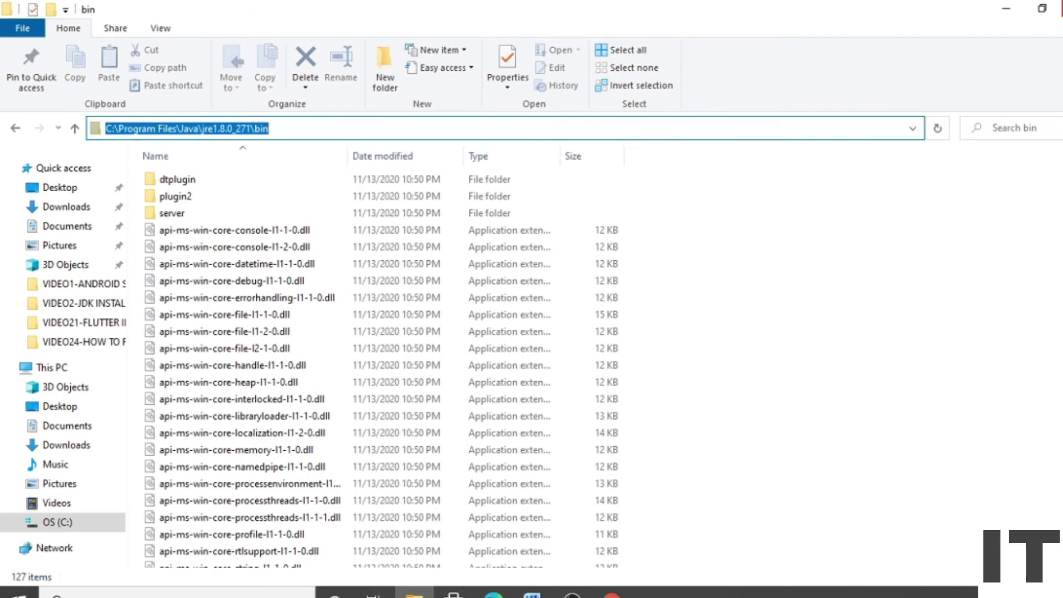
click(1006, 8)
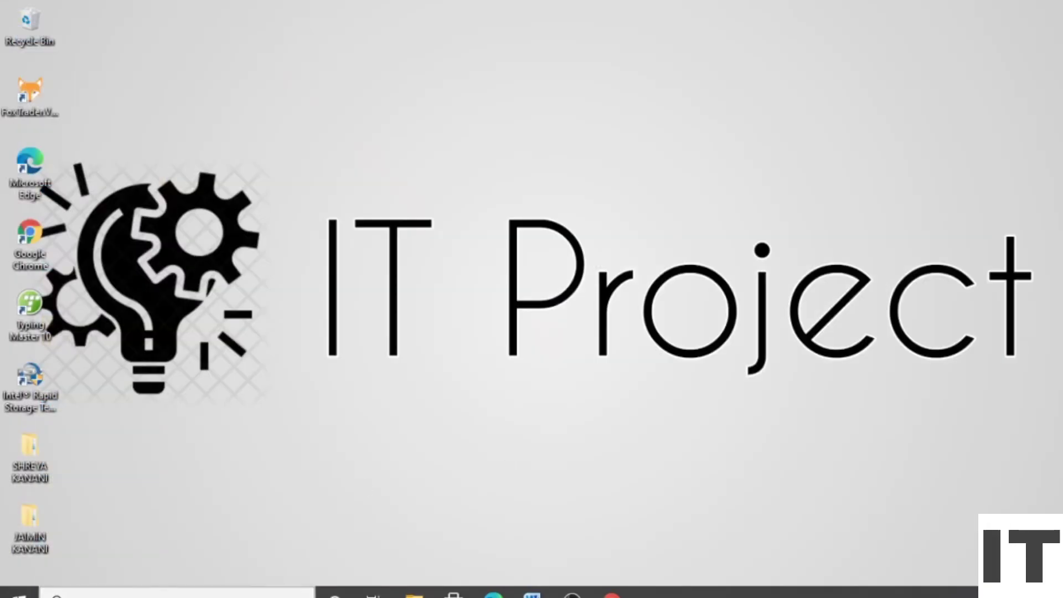
Open Environment Variables via the 'env' search and select the system Path variable.
key(super+s)
text(e)
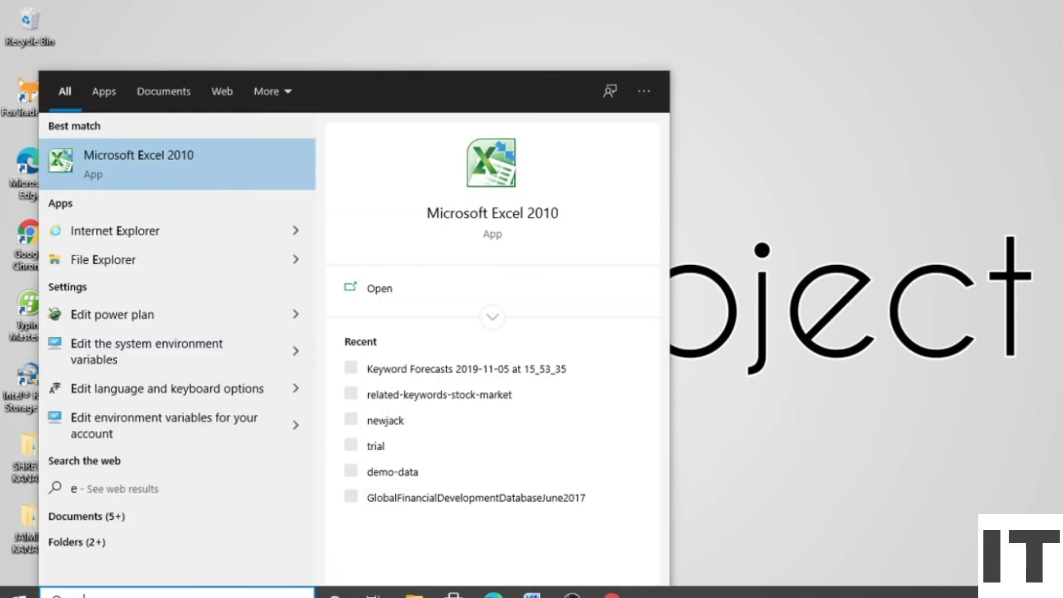
text(nv)
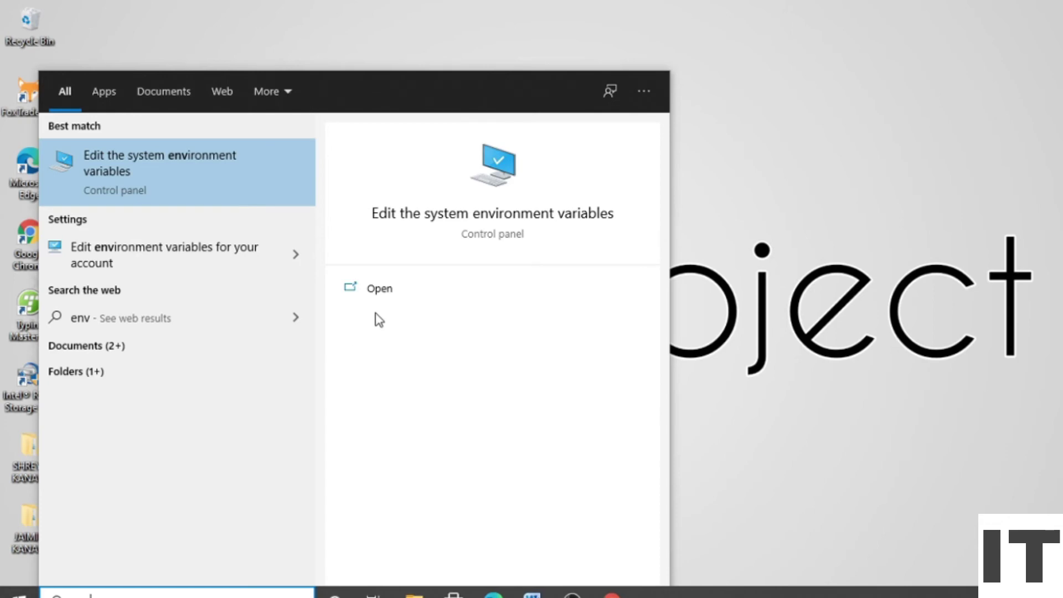
click(381, 290)
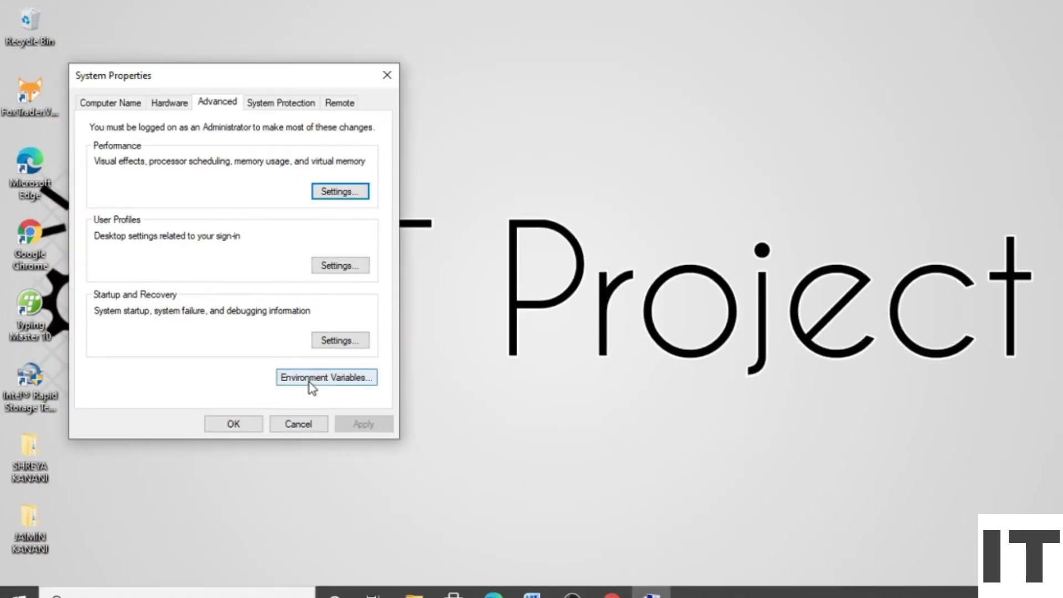
click(342, 378)
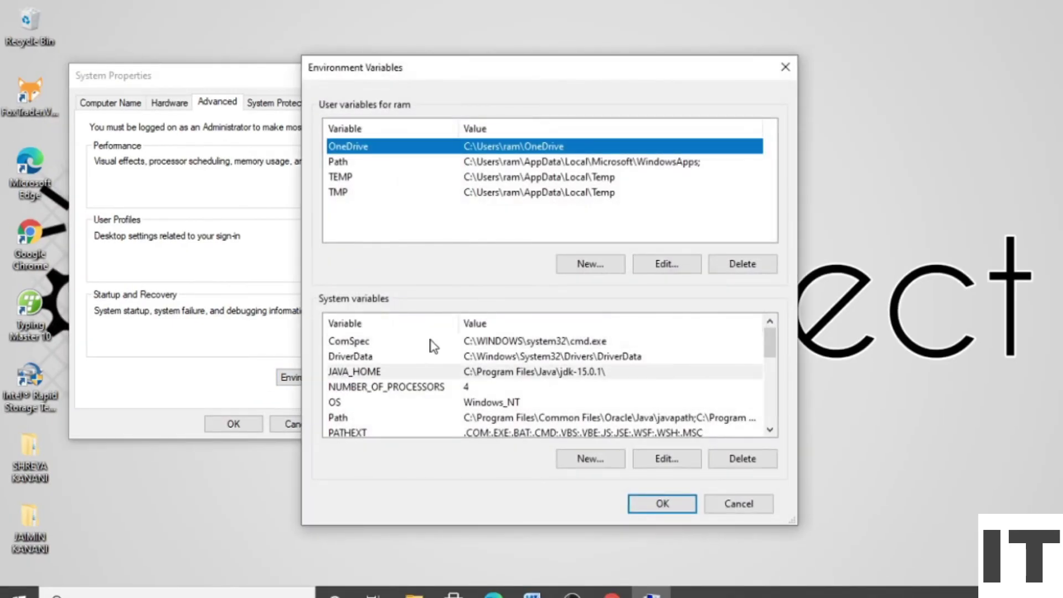
click(471, 421)
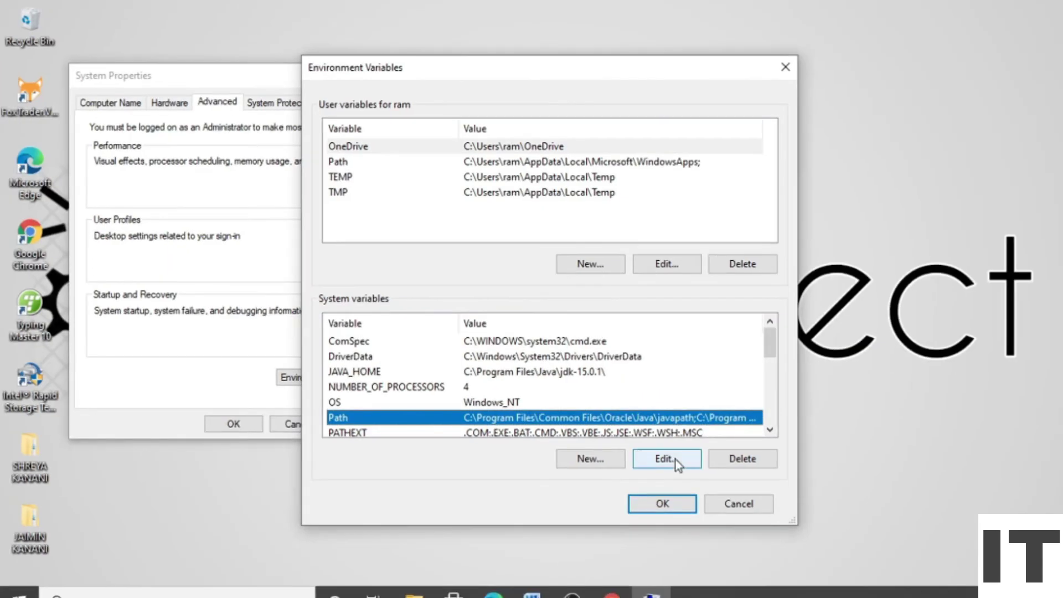
Paste C:\Program Files\Java\jre1.8.0_271\bin as a new Path entry and OK all three dialogs.
click(667, 460)
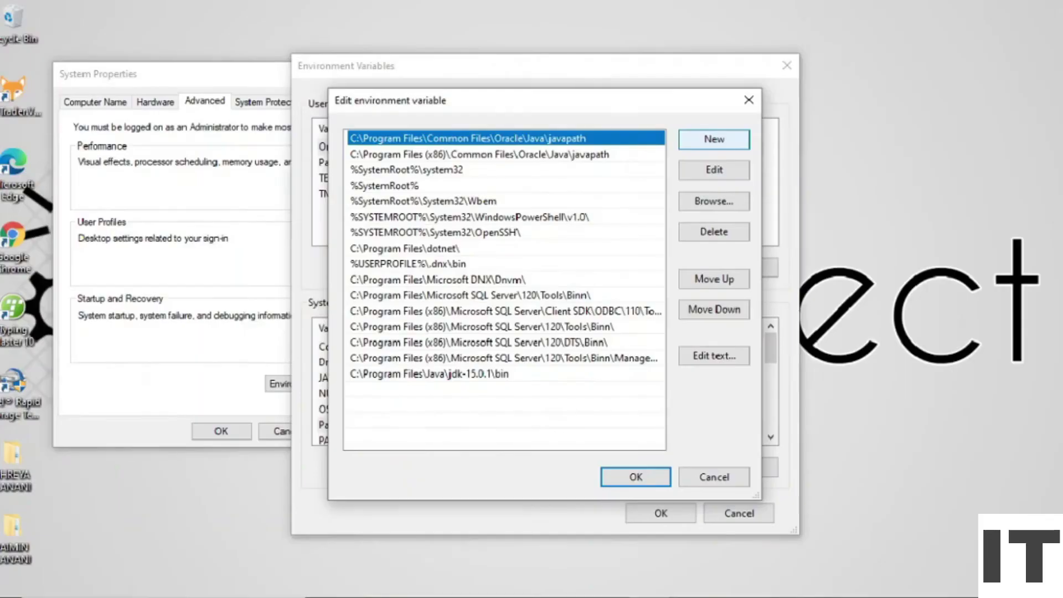
click(732, 140)
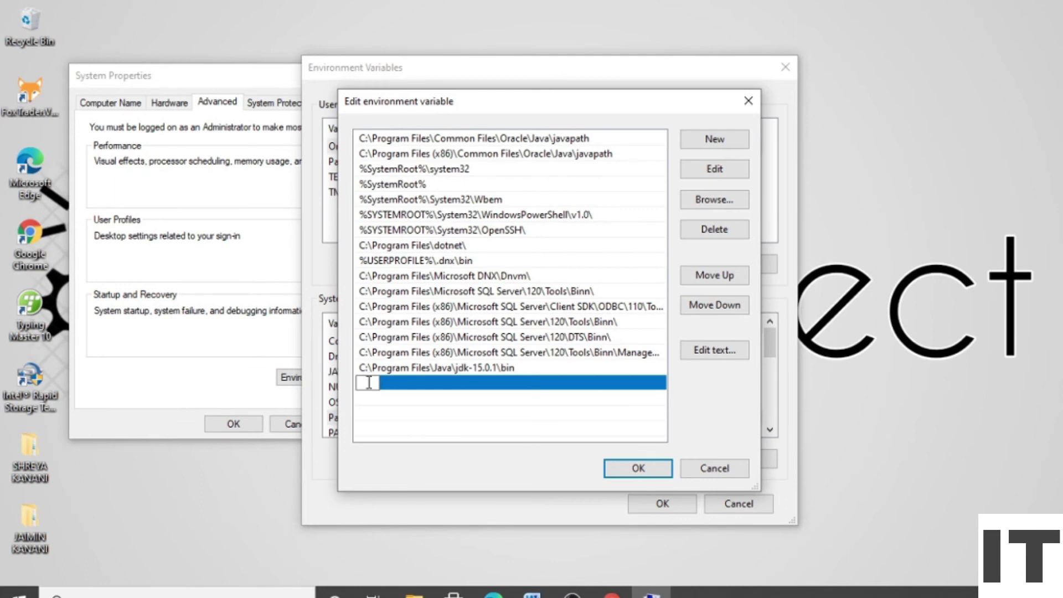
key(ctrl+v)
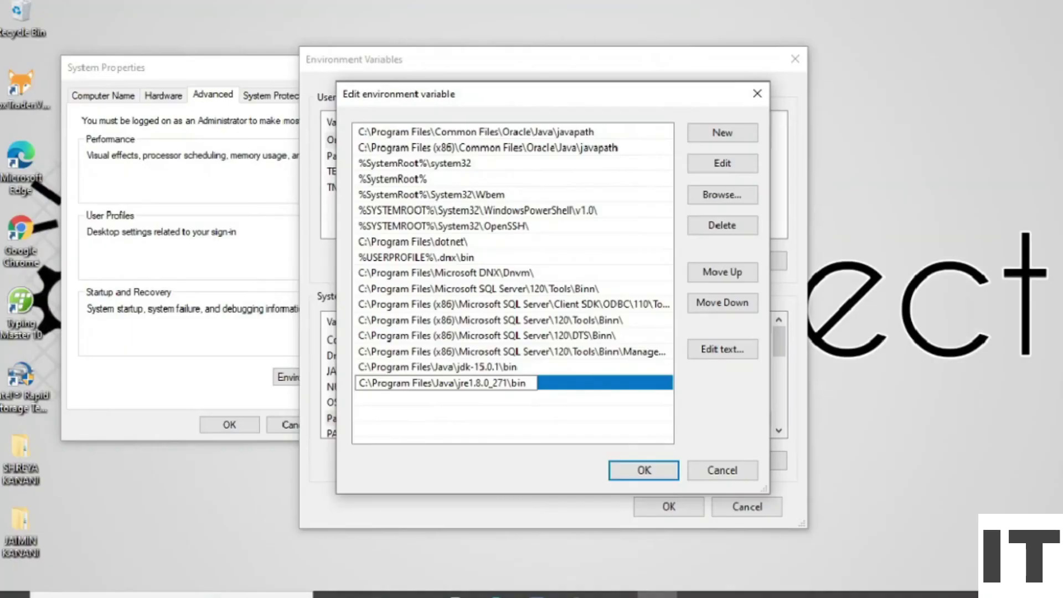
key(Return)
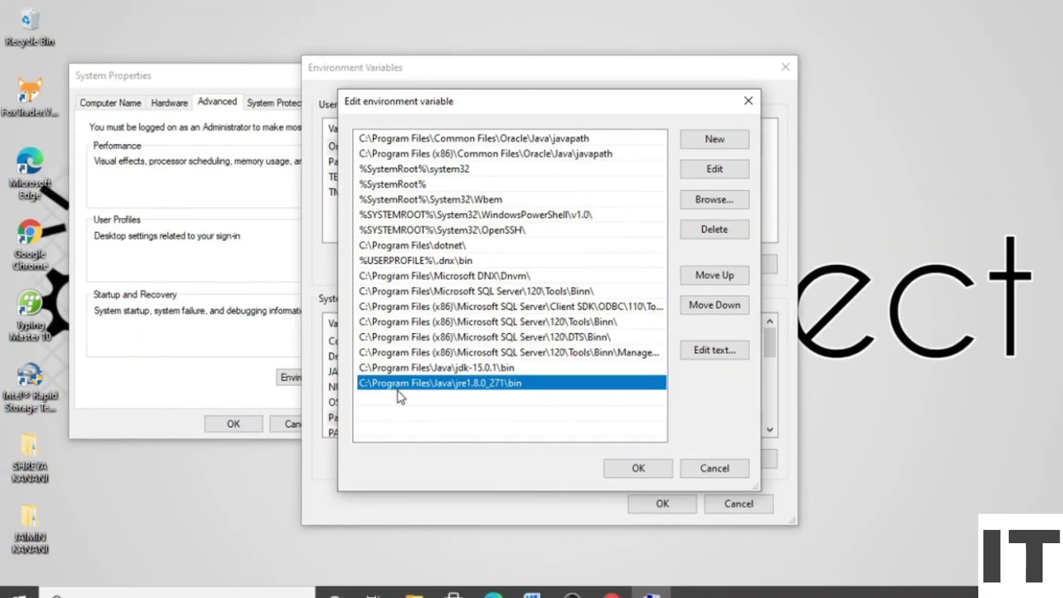
click(642, 472)
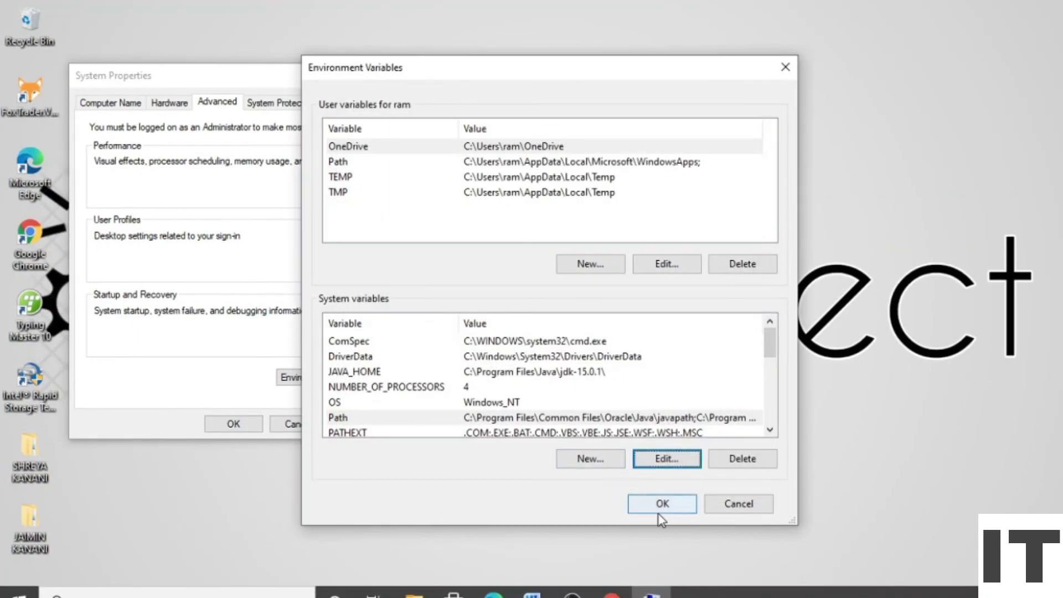
click(663, 504)
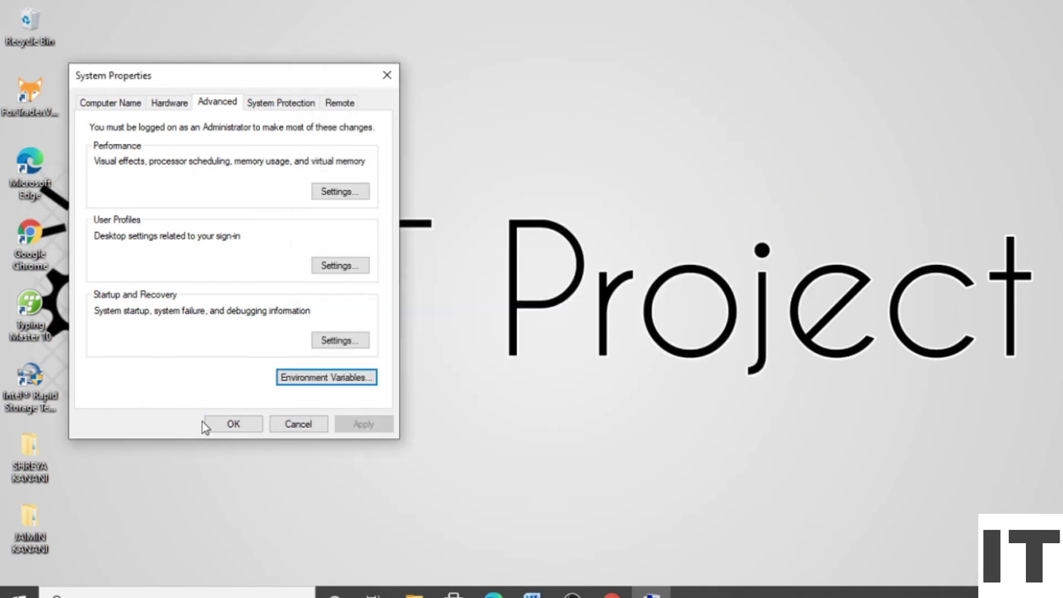
click(233, 425)
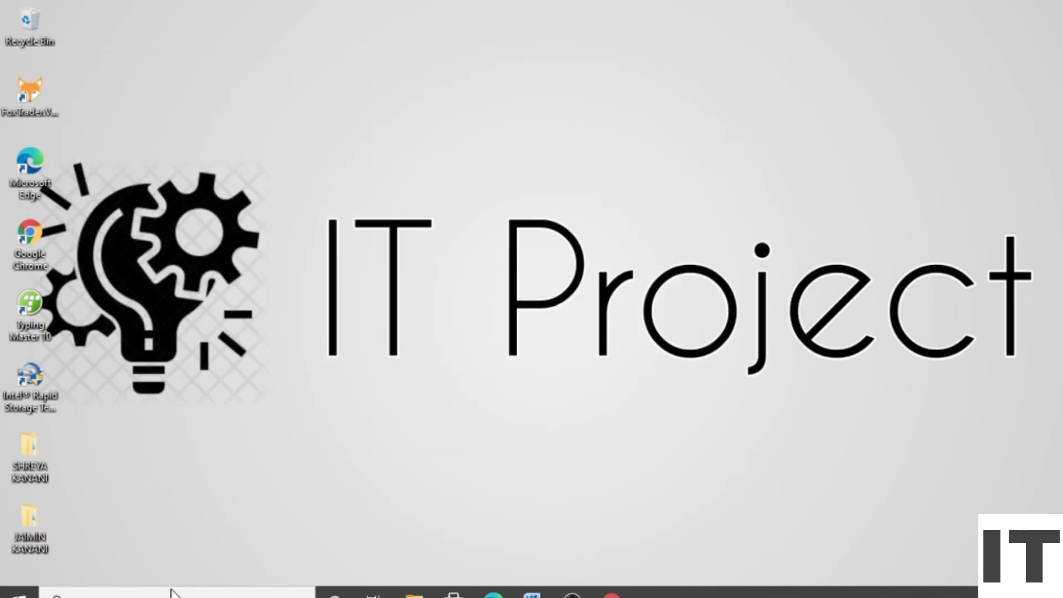
Open Command Prompt via the 'comm' search and run java -version.
click(72, 593)
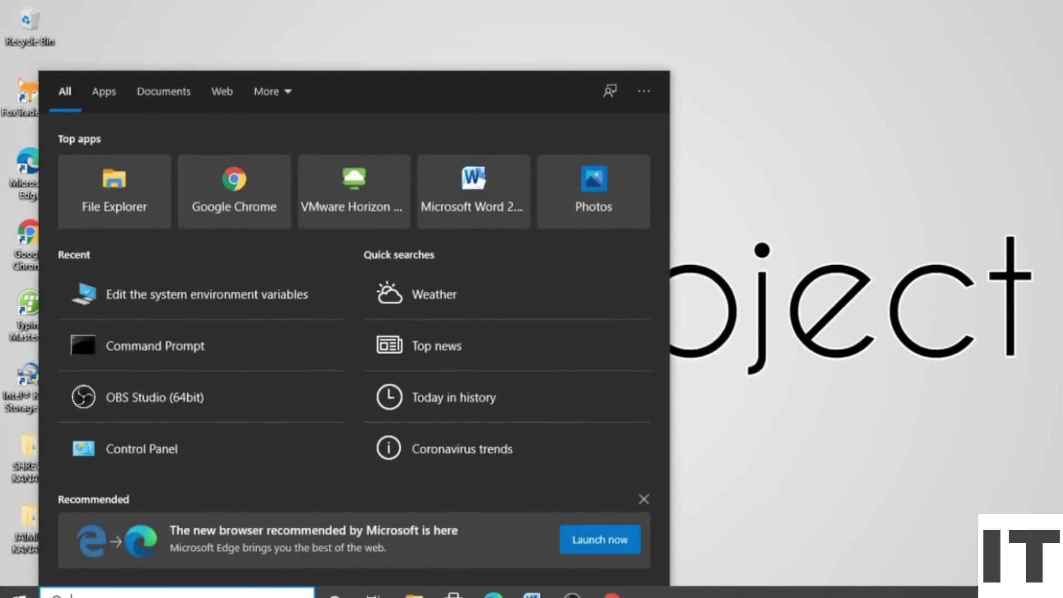
text(comm)
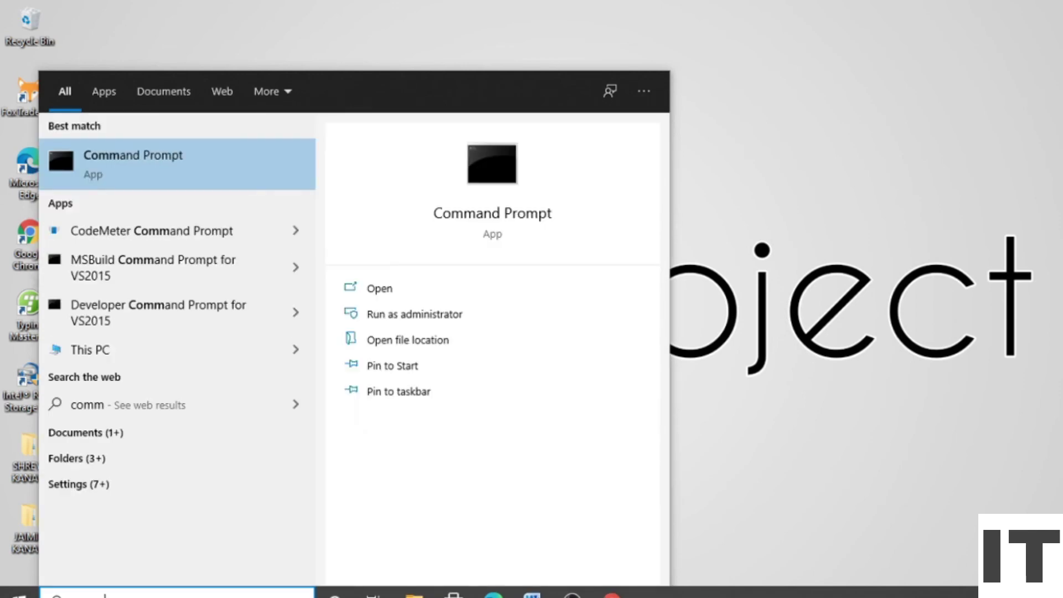
key(Return)
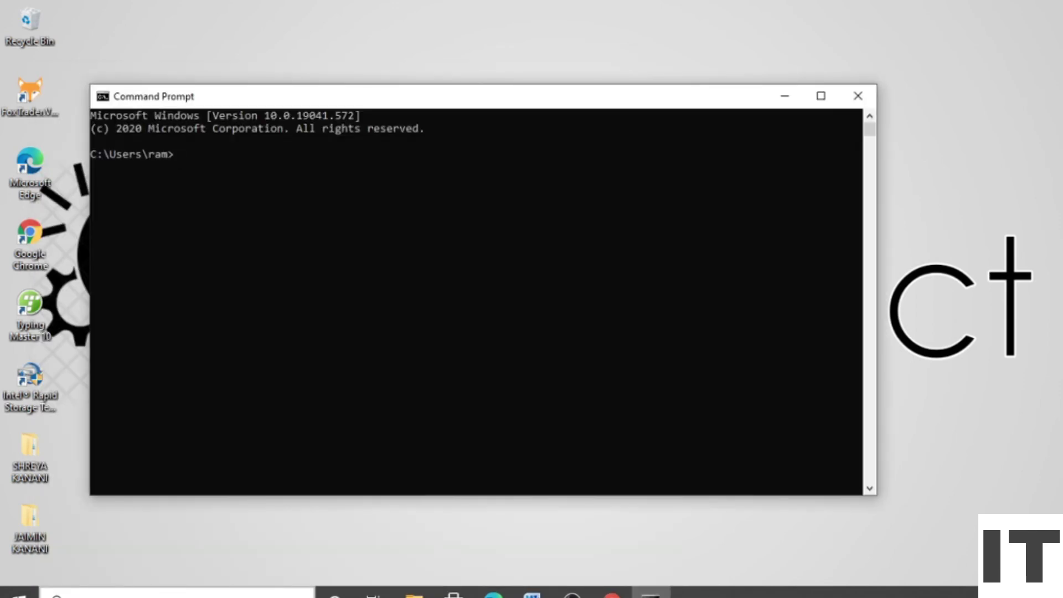
text(java -version)
key(Return)
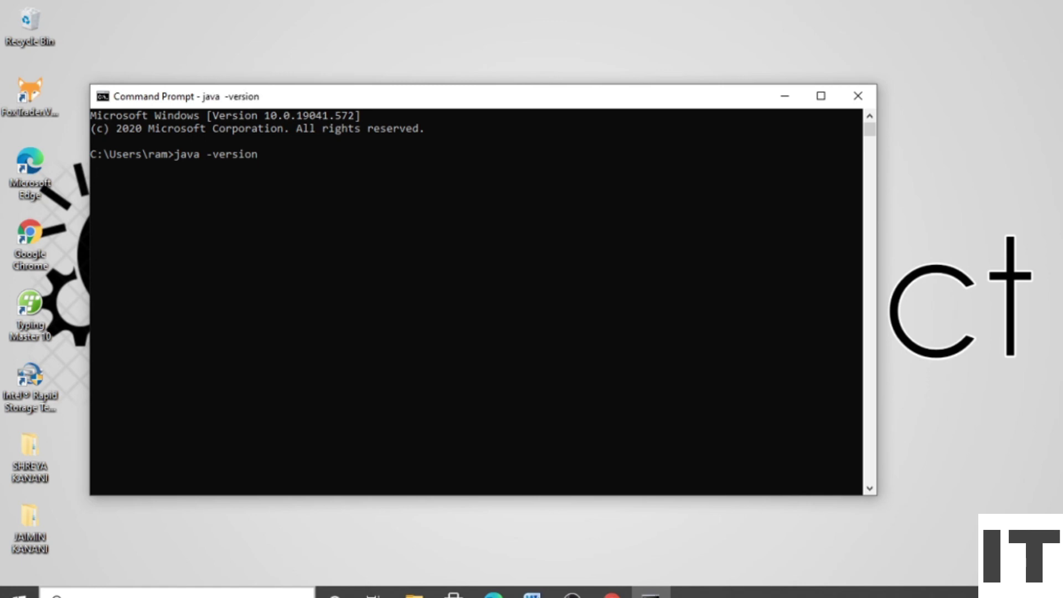